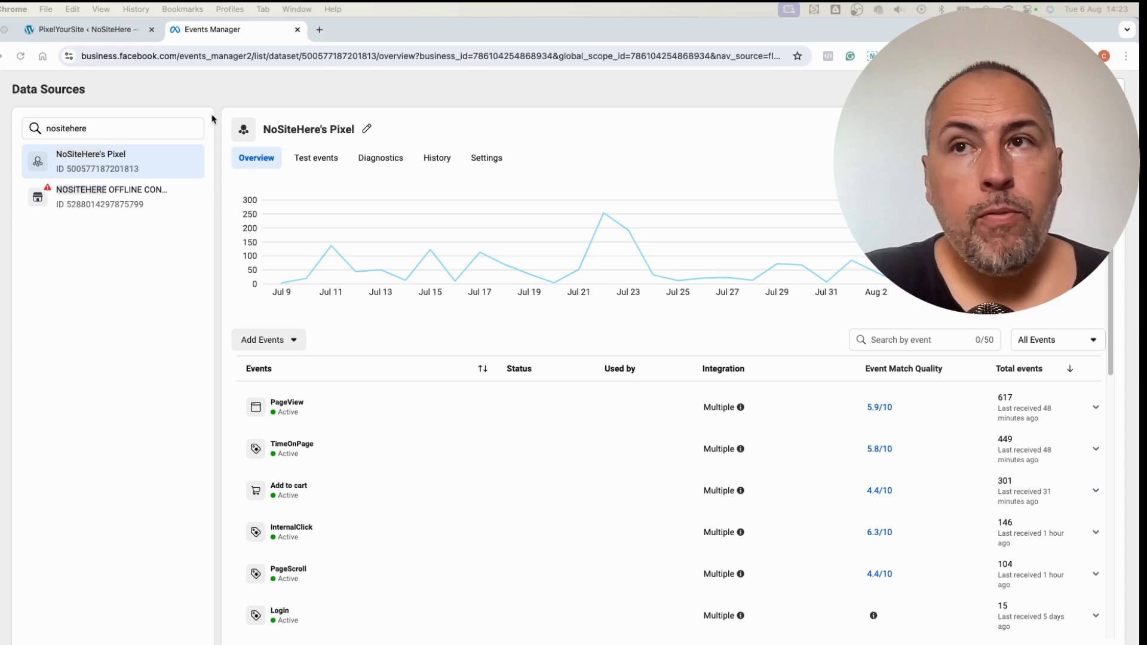
Go to PixelYourSite Global Settings and scroll to URL Parameters, where first name holds [url_fn]
{"action": "left_click", "coordinate": [113, 36]}
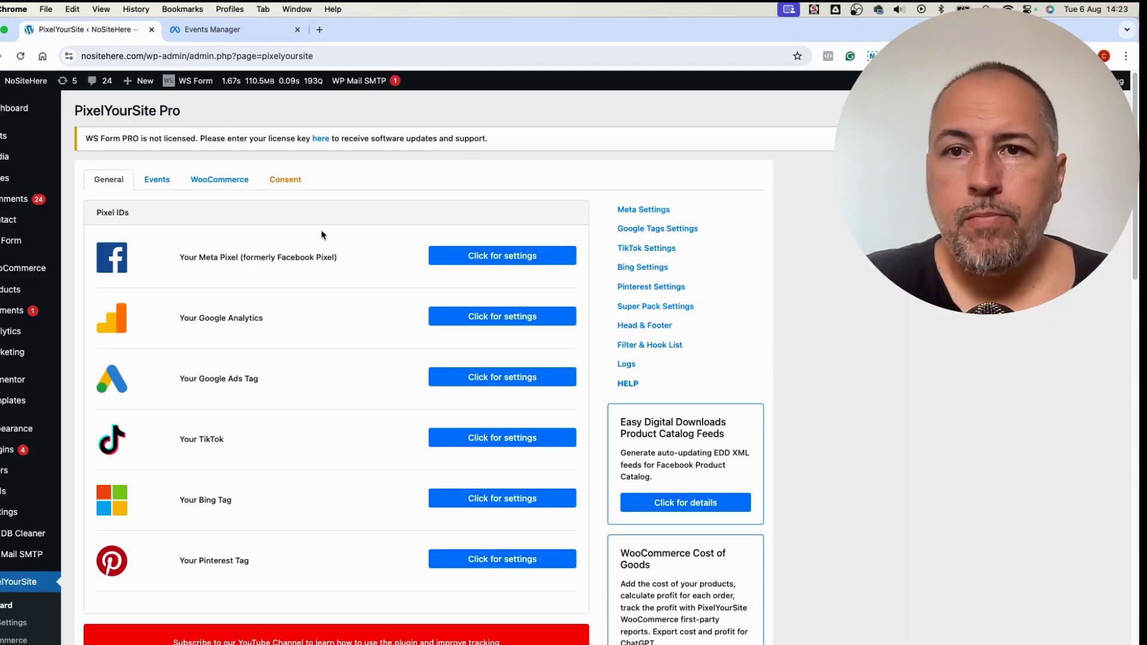
{"action": "scroll", "coordinate": [321, 235], "scroll_direction": "down", "scroll_amount": 6}
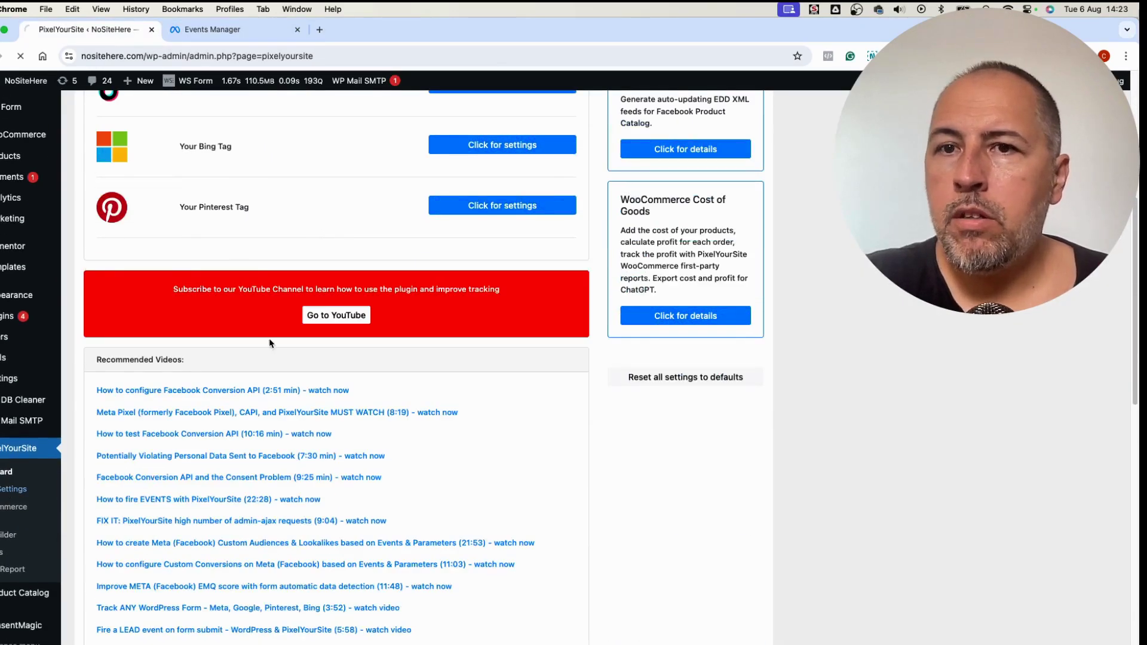
{"action": "scroll", "coordinate": [293, 289], "scroll_direction": "down", "scroll_amount": 10}
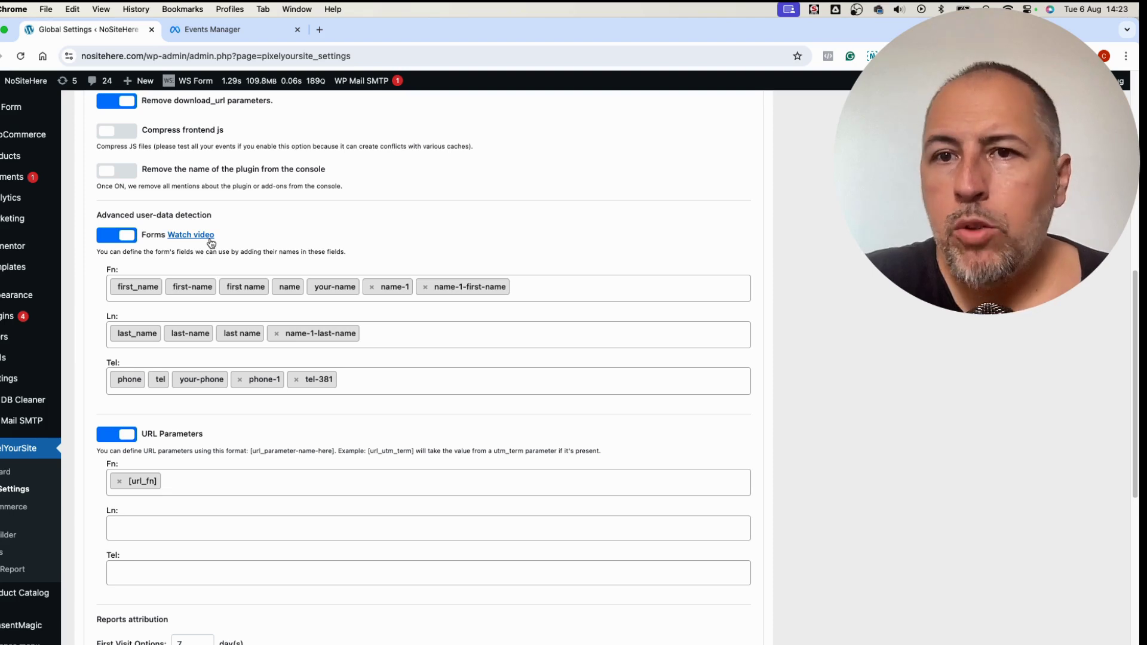
{"action": "scroll", "coordinate": [257, 249], "scroll_direction": "down", "scroll_amount": 1}
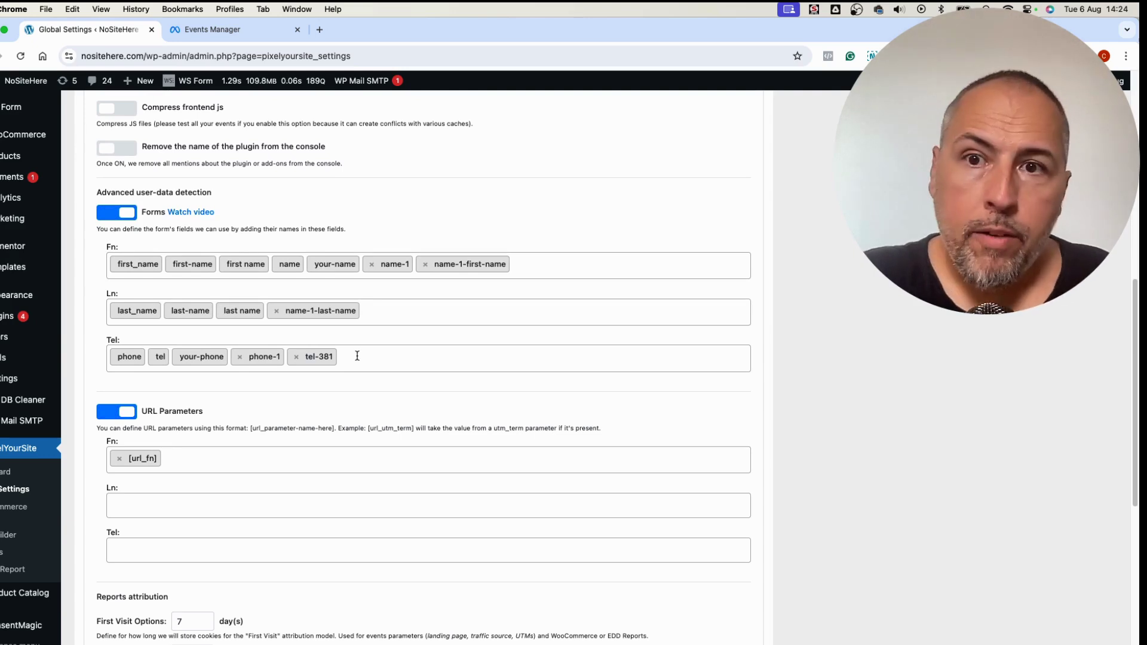
{"action": "scroll", "coordinate": [356, 353], "scroll_direction": "down", "scroll_amount": 4}
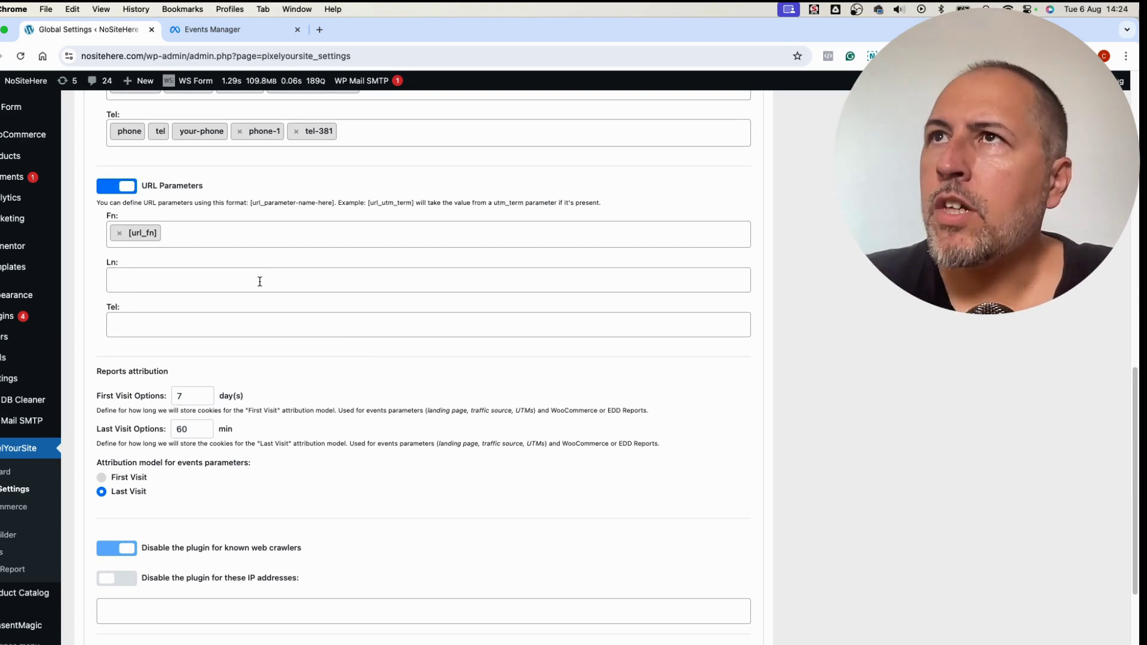
Draft an example mywebsite.co URL with a name-param value in a new tab, highlighting the parameter
{"action": "key", "text": "super+t"}
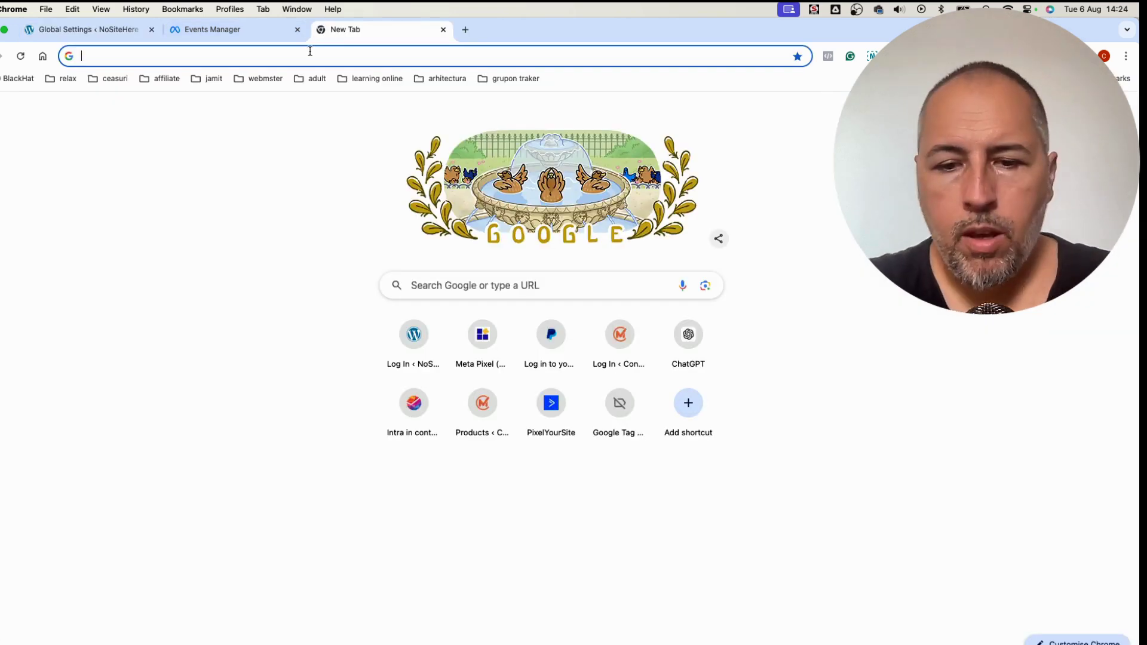
{"action": "type", "text": "mywebsite"}
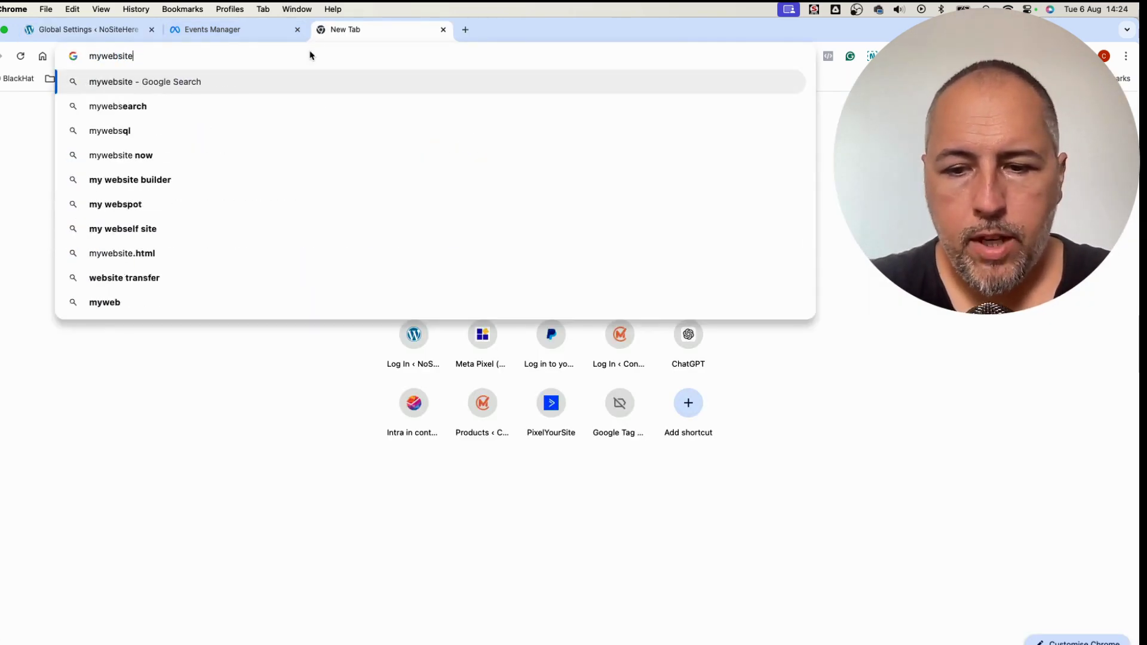
{"action": "type", "text": ".co"}
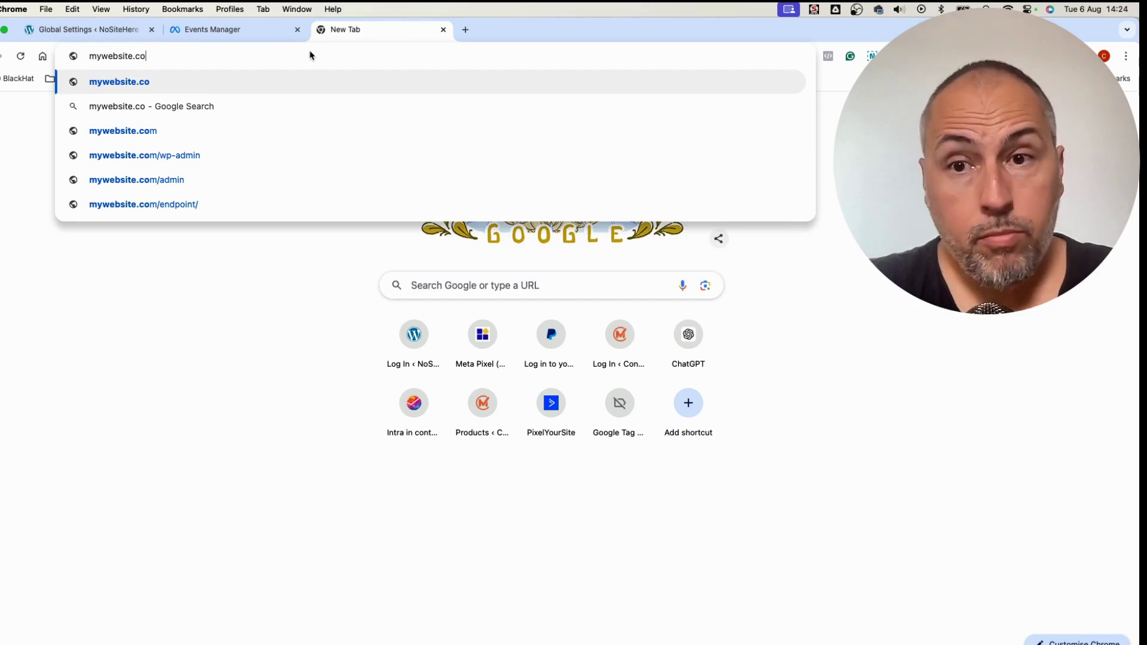
{"action": "type", "text": "?"}
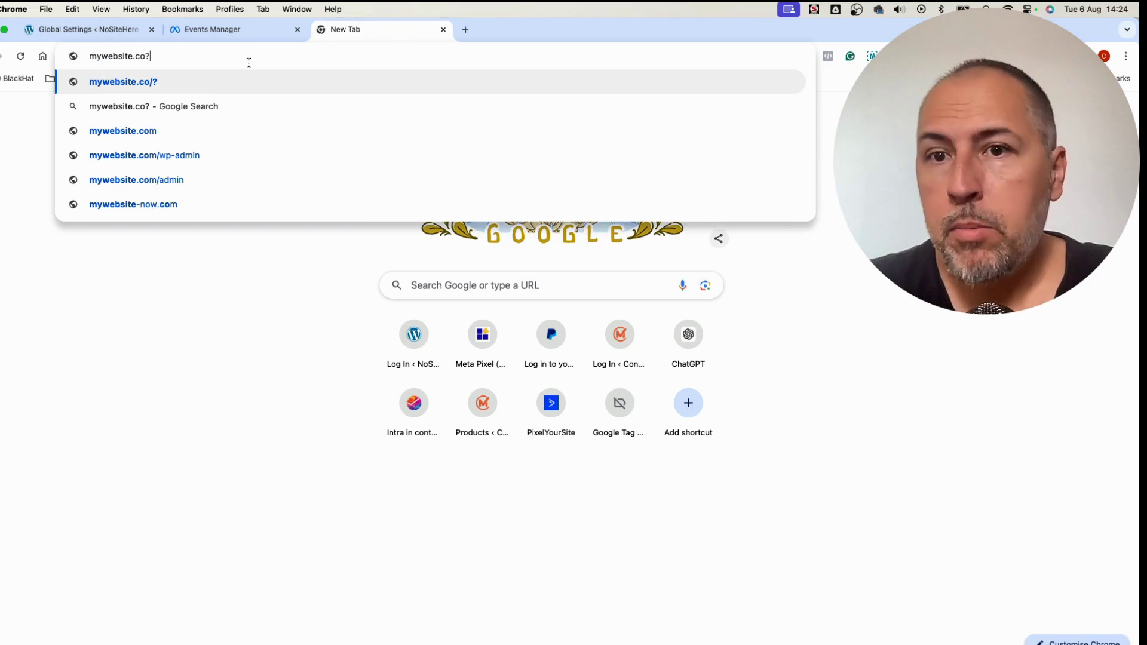
{"action": "type", "text": "na"}
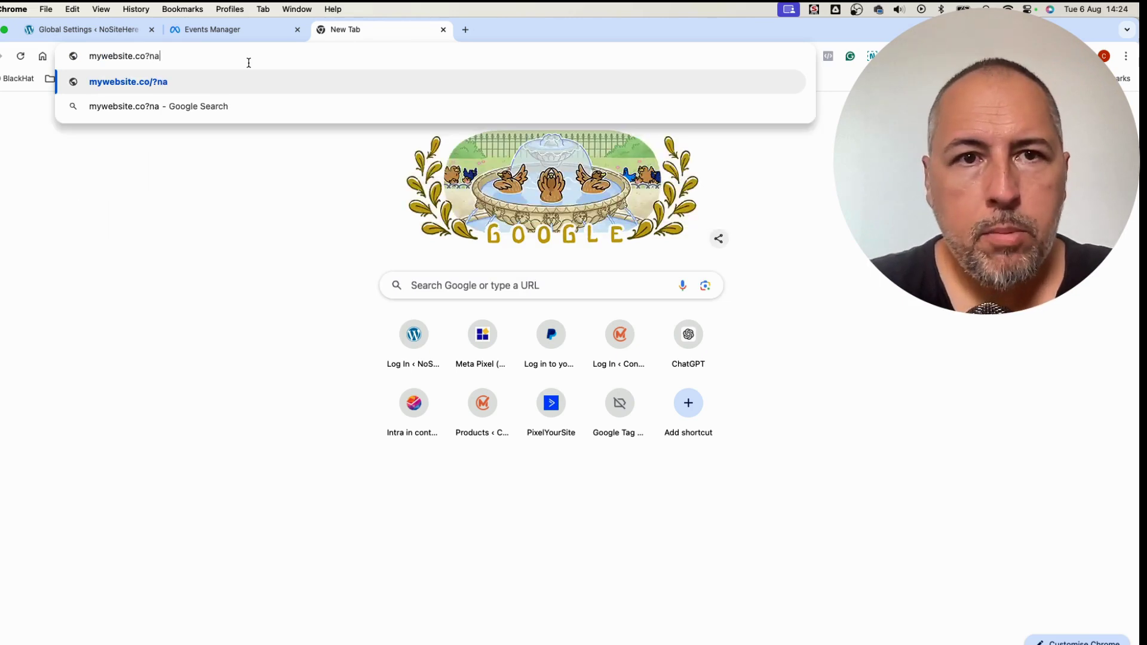
{"action": "type", "text": "me-para"}
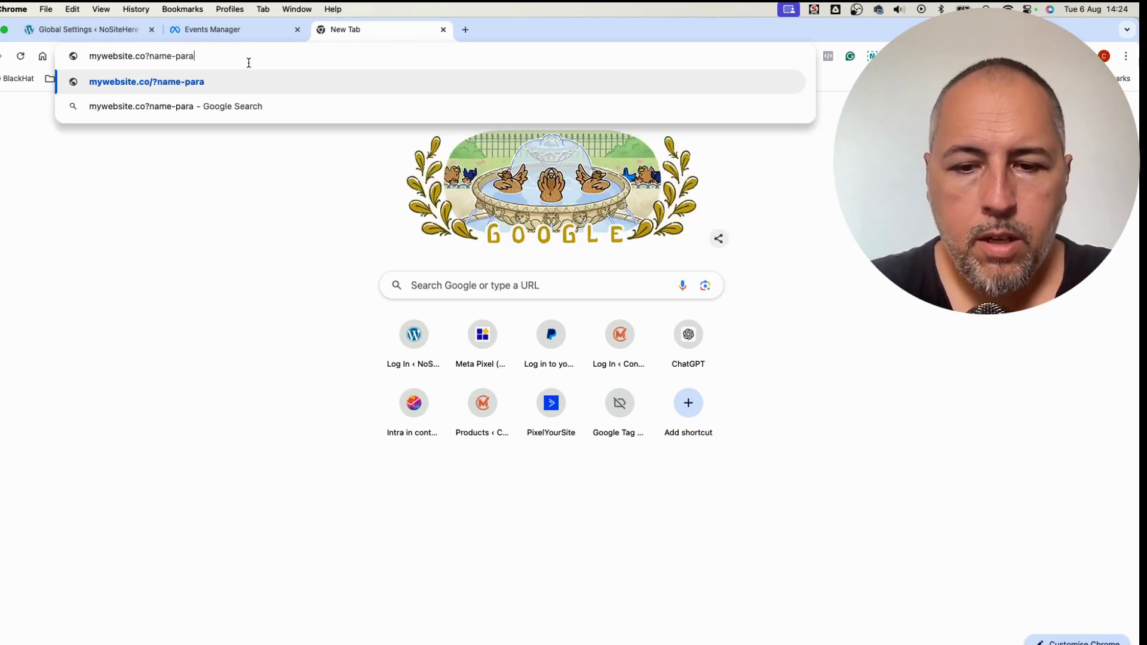
{"action": "type", "text": "m="}
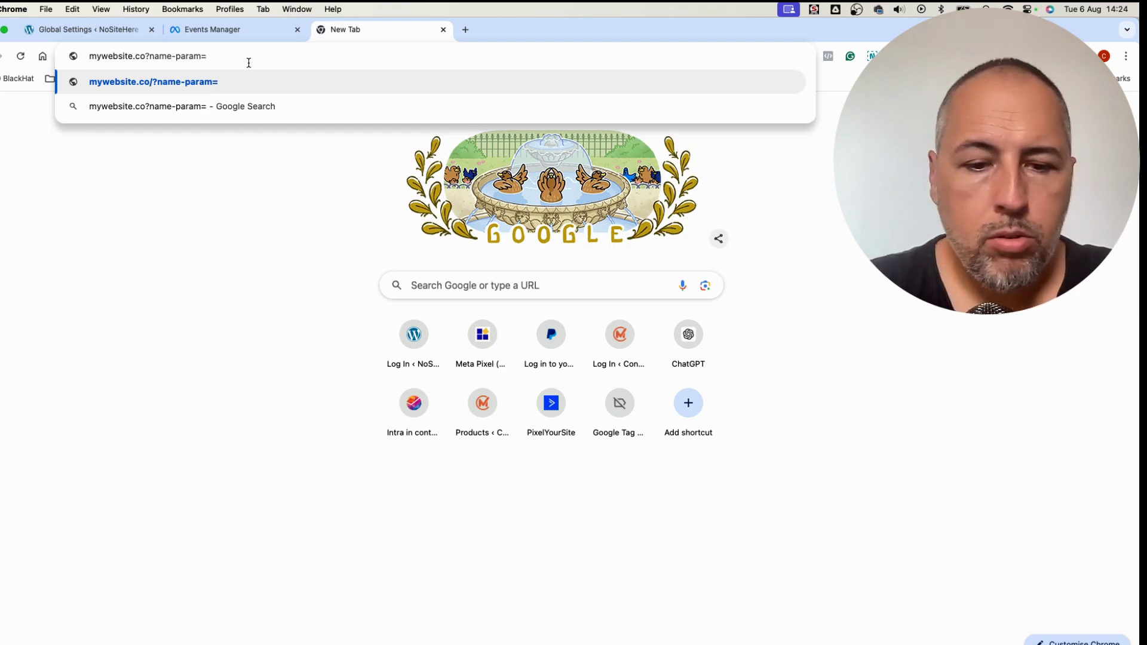
{"action": "type", "text": "mike"}
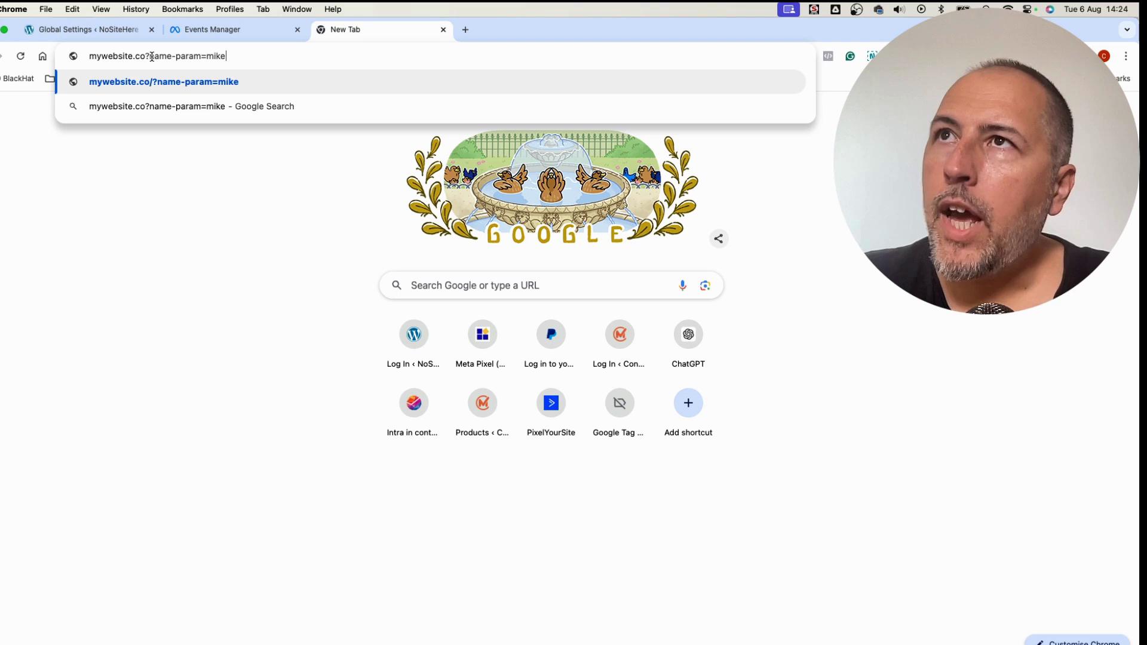
{"action": "left_click_drag", "start_coordinate": [151, 56], "coordinate": [240, 54]}
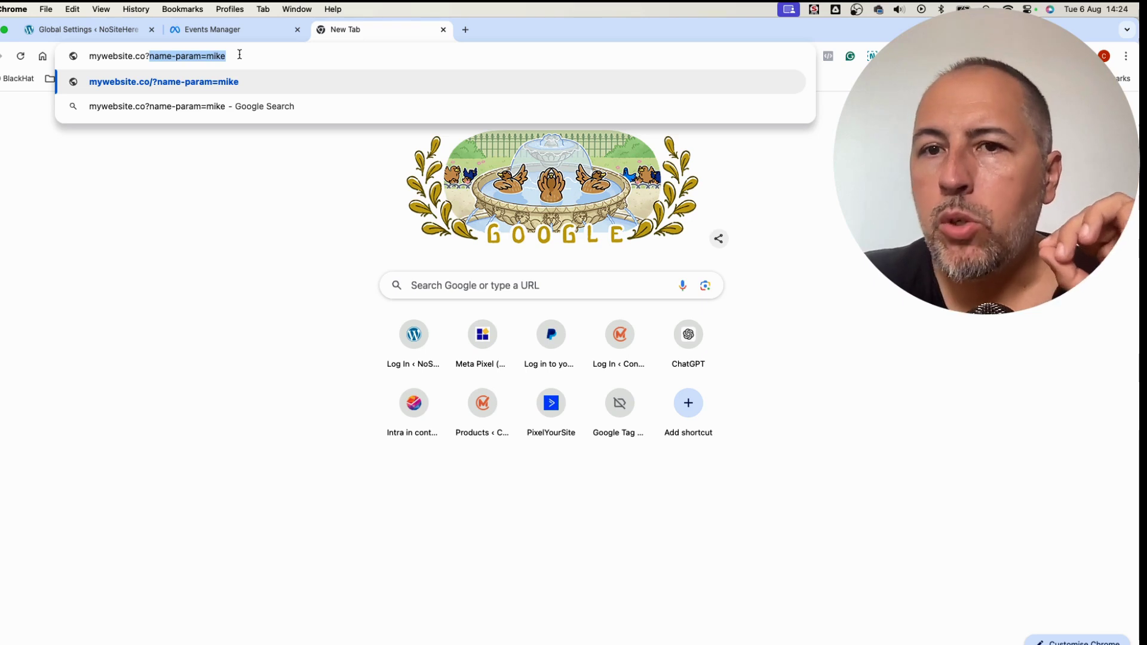
{"action": "left_click", "coordinate": [121, 36]}
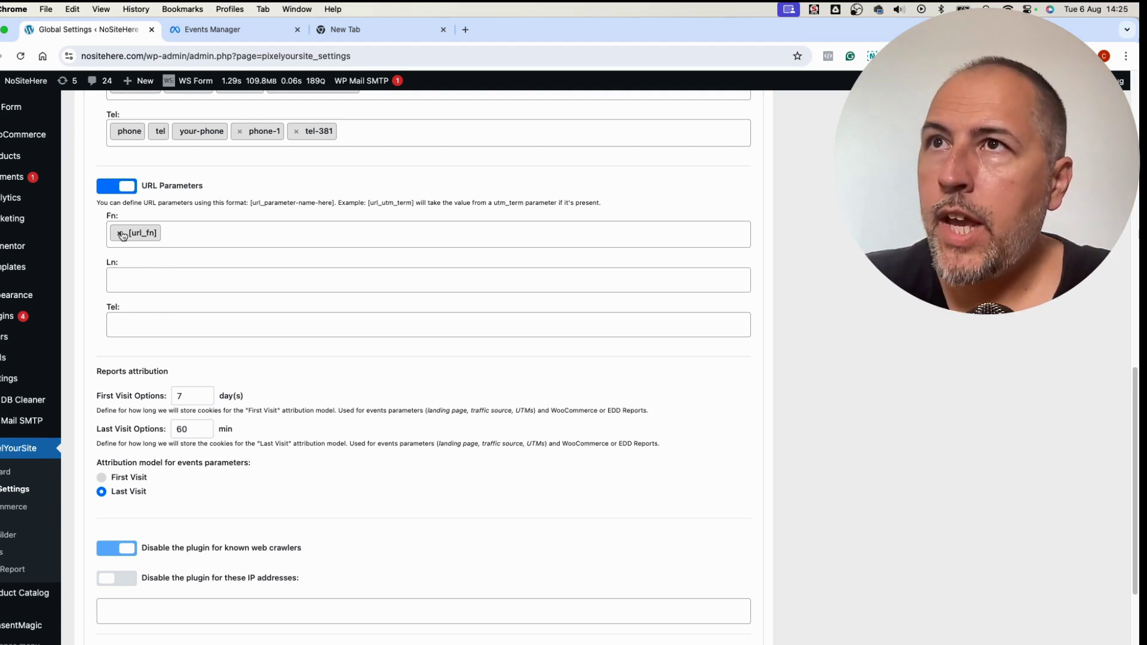
Add [url_first-name] as a second first-name tag beside [url_fn] under URL Parameters
{"action": "left_click", "coordinate": [209, 231]}
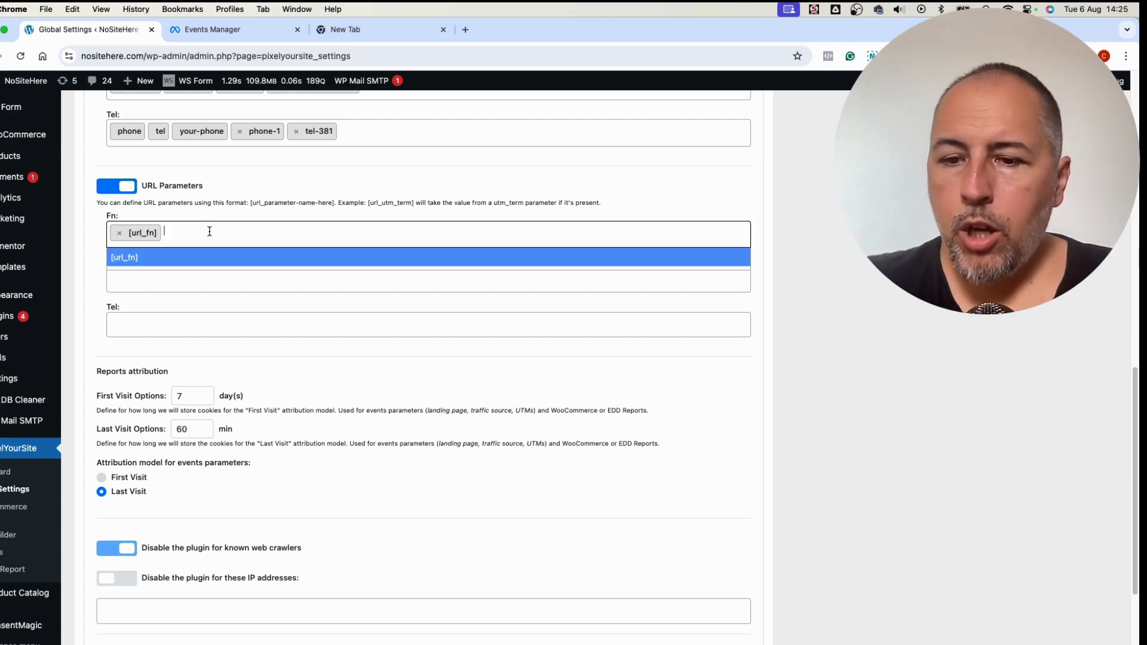
{"action": "type", "text": "[url_"}
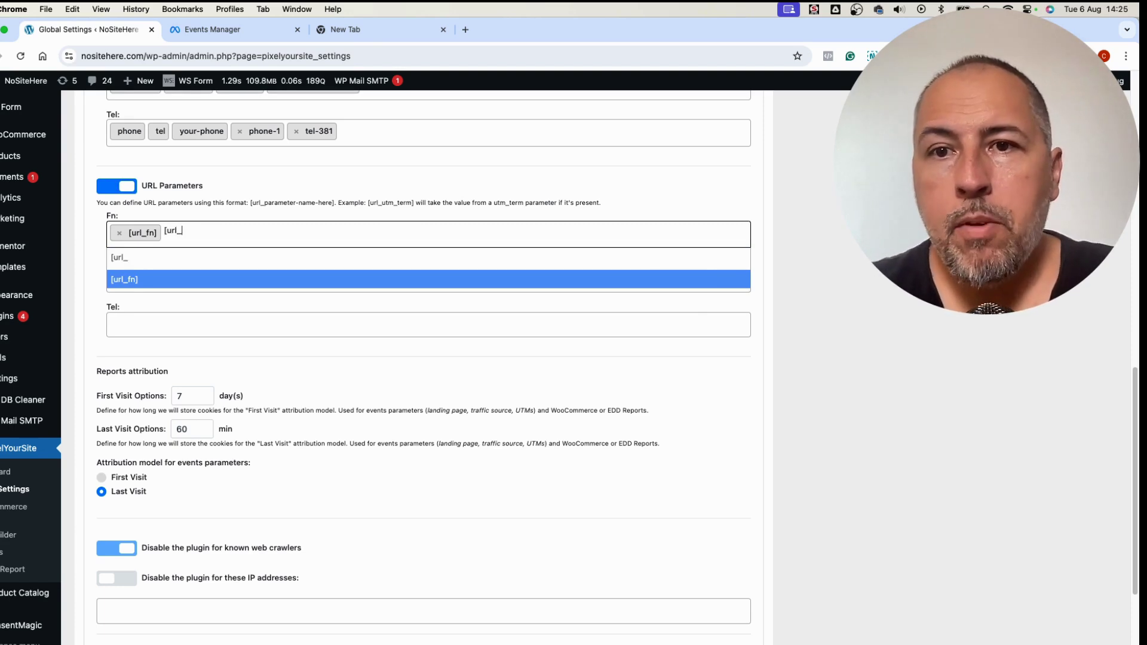
{"action": "type", "text": "first-"}
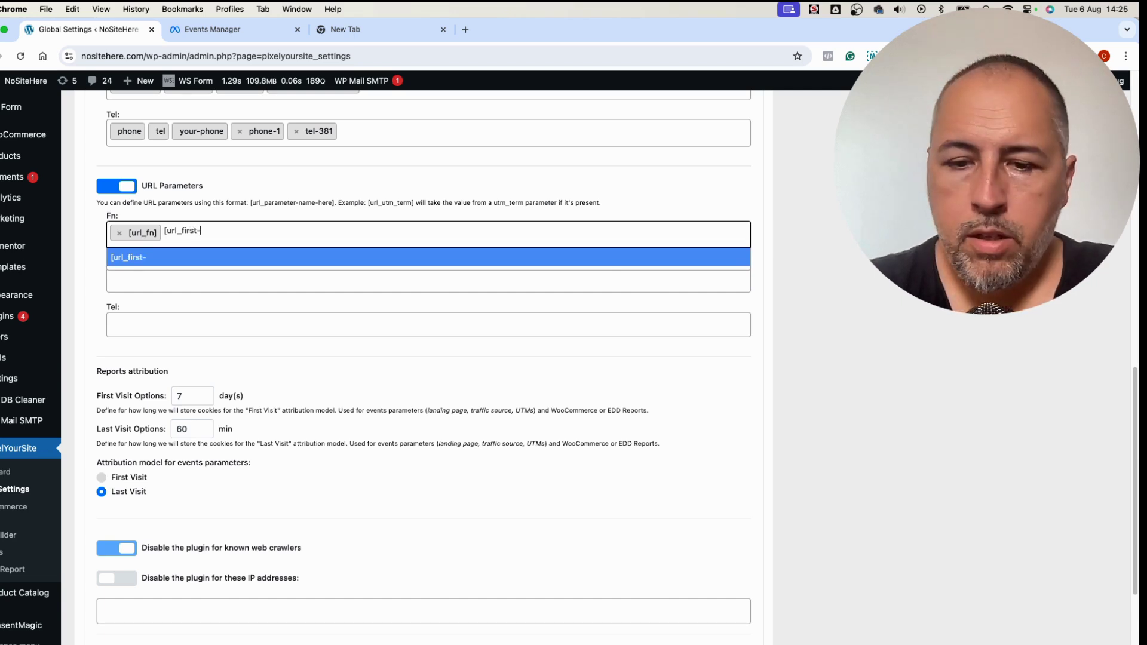
{"action": "type", "text": "name"}
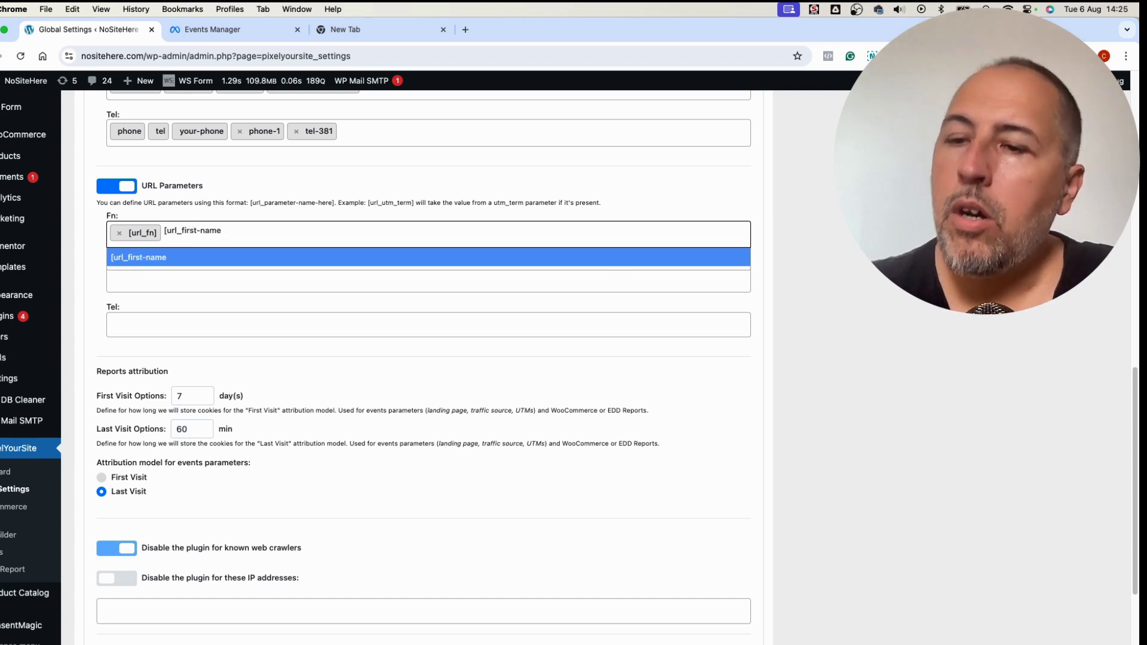
{"action": "type", "text": "]"}
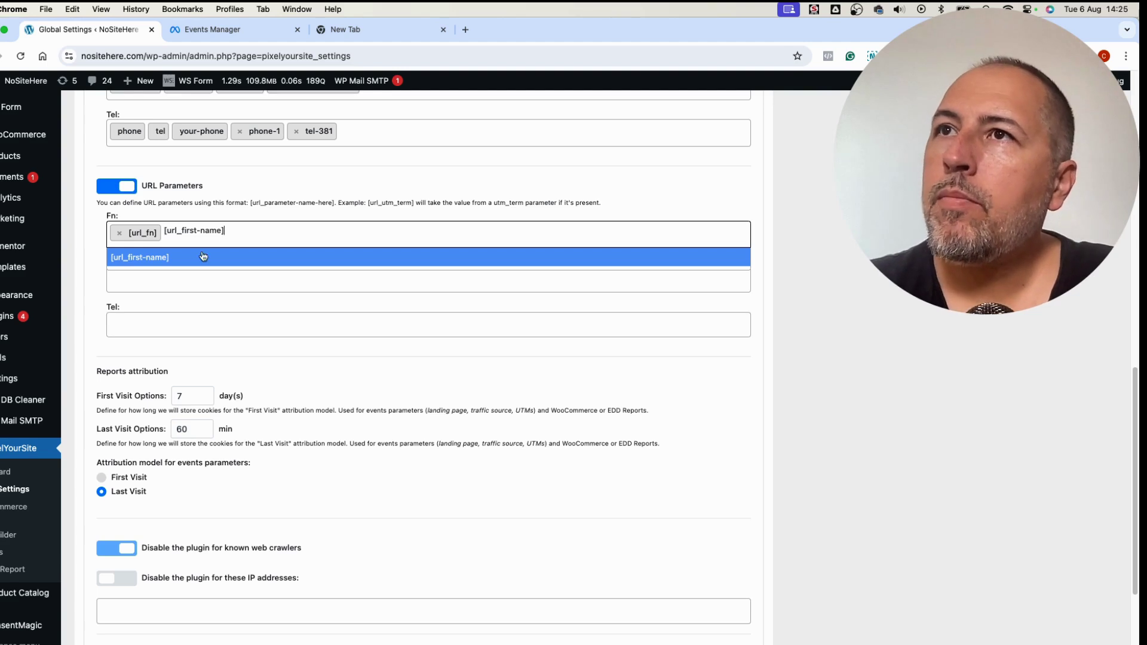
{"action": "left_click", "coordinate": [200, 258]}
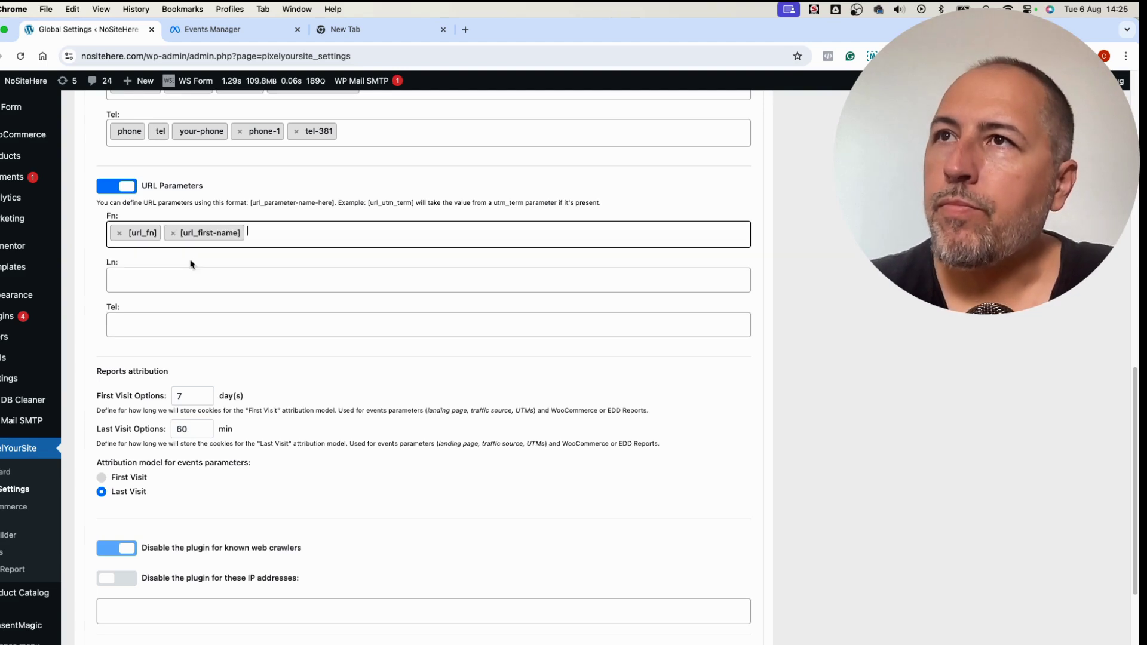
{"action": "left_click", "coordinate": [231, 218]}
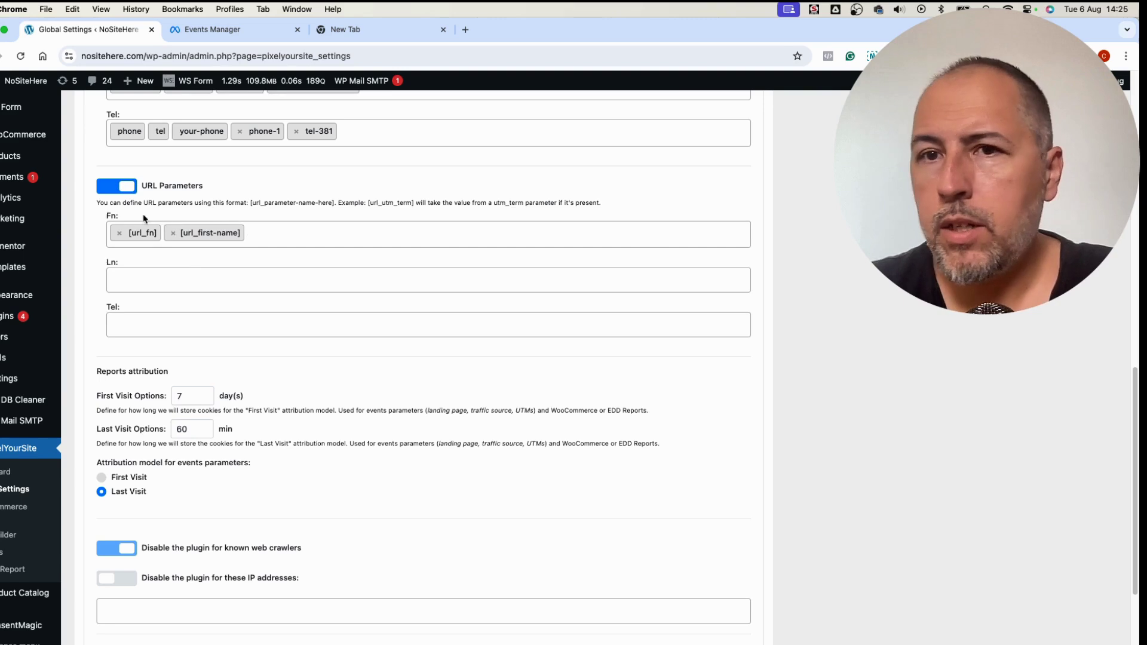
{"action": "scroll", "coordinate": [238, 201], "scroll_direction": "down", "scroll_amount": 3}
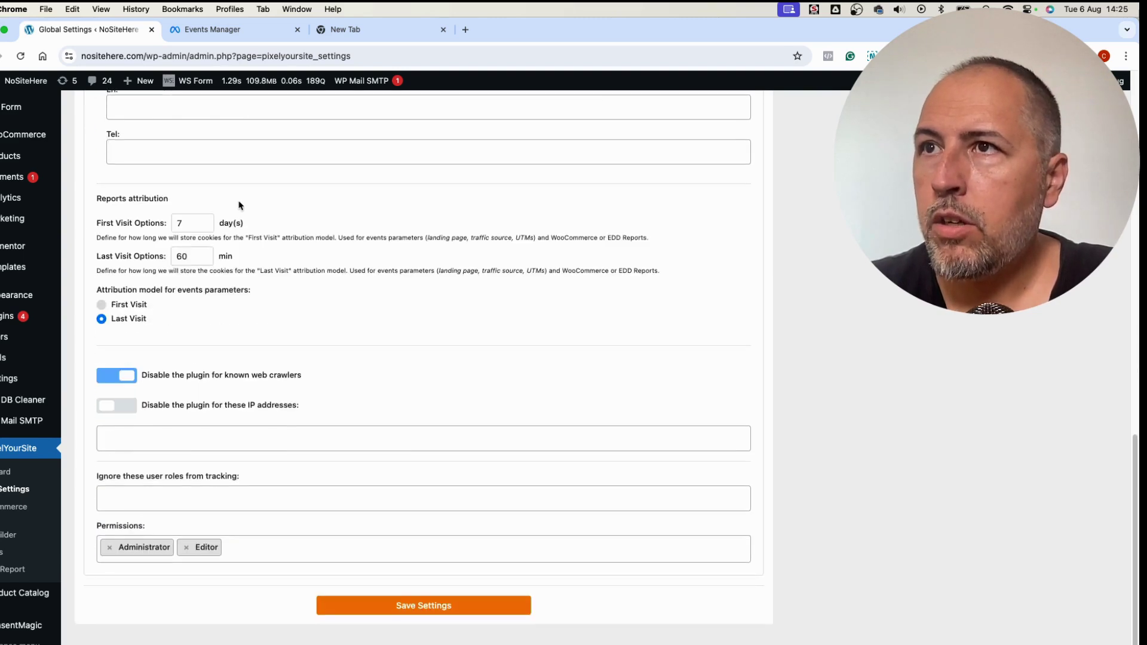
Save the settings and check that the Fn field holds [url_fn] and [url_first-name]
{"action": "left_click", "coordinate": [376, 602]}
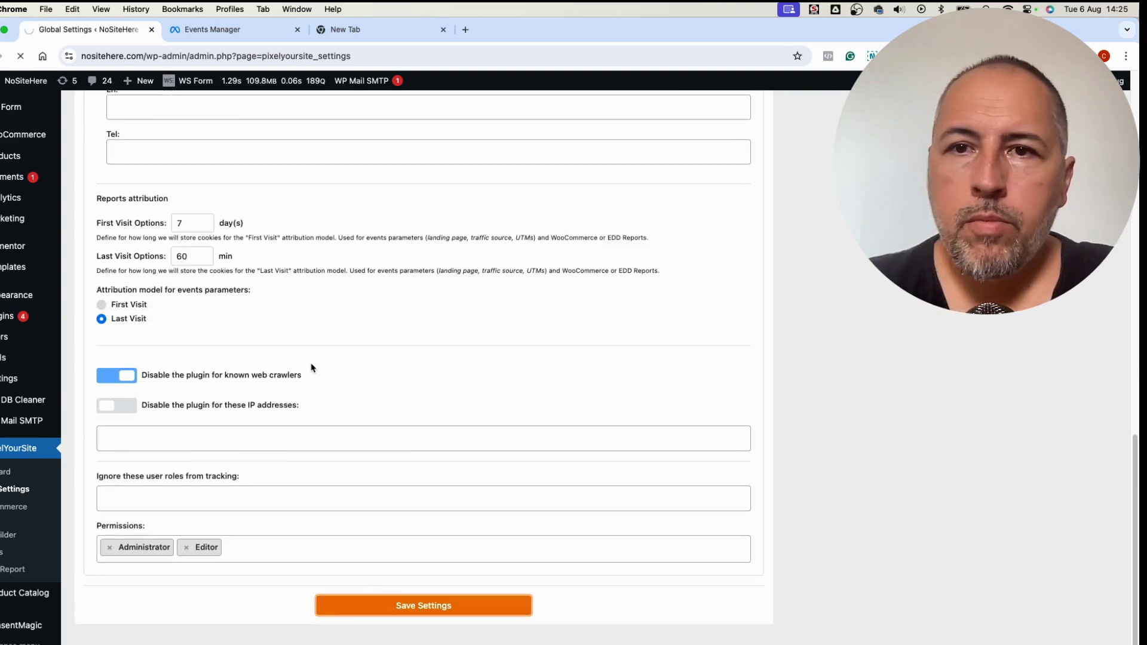
{"action": "scroll", "coordinate": [311, 367], "scroll_direction": "down", "scroll_amount": 6}
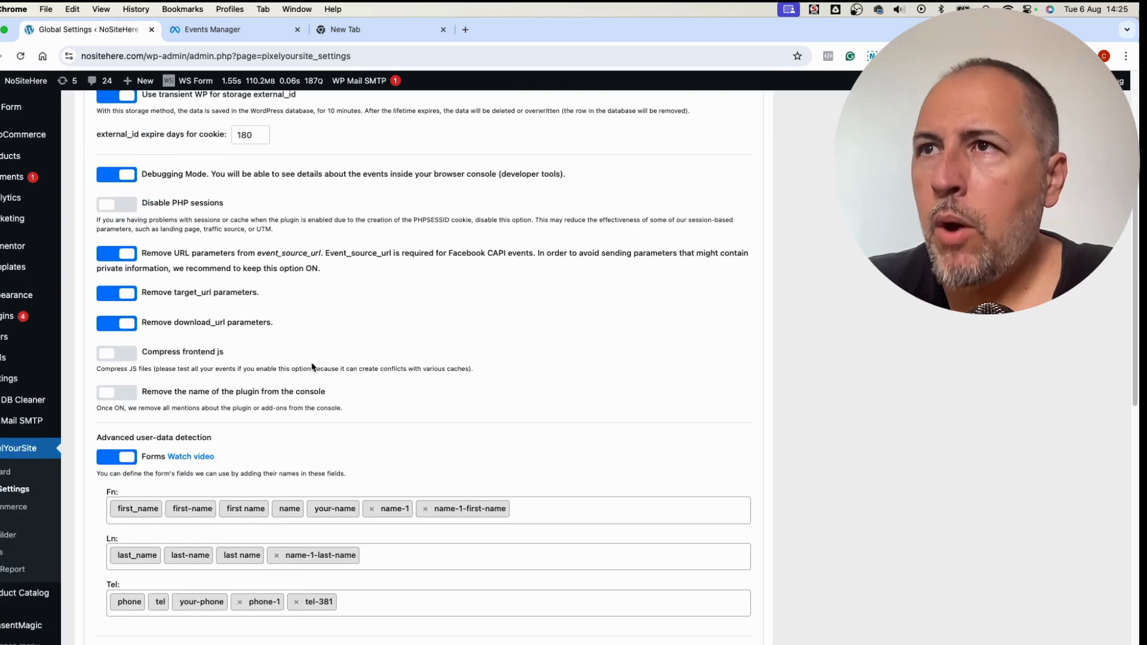
{"action": "scroll", "coordinate": [311, 367], "scroll_direction": "down", "scroll_amount": 6}
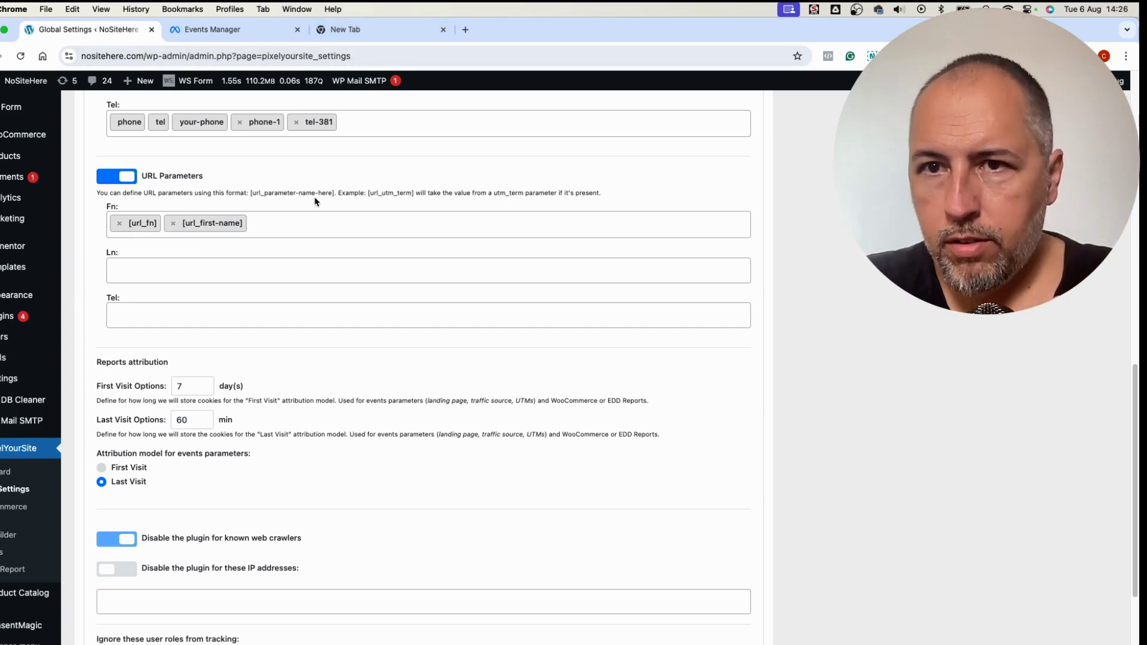
Copy the server test event code TEST74923 from the pixel's Test events page in Events Manager
{"action": "key", "text": "ctrl+Tab"}
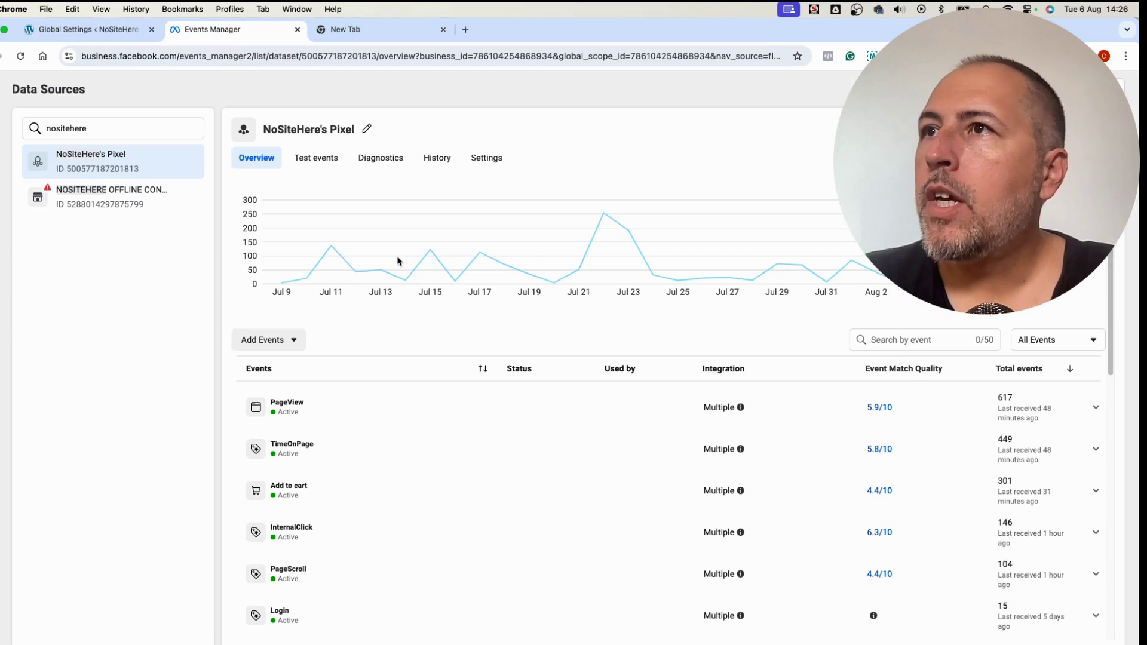
{"action": "left_click", "coordinate": [316, 159]}
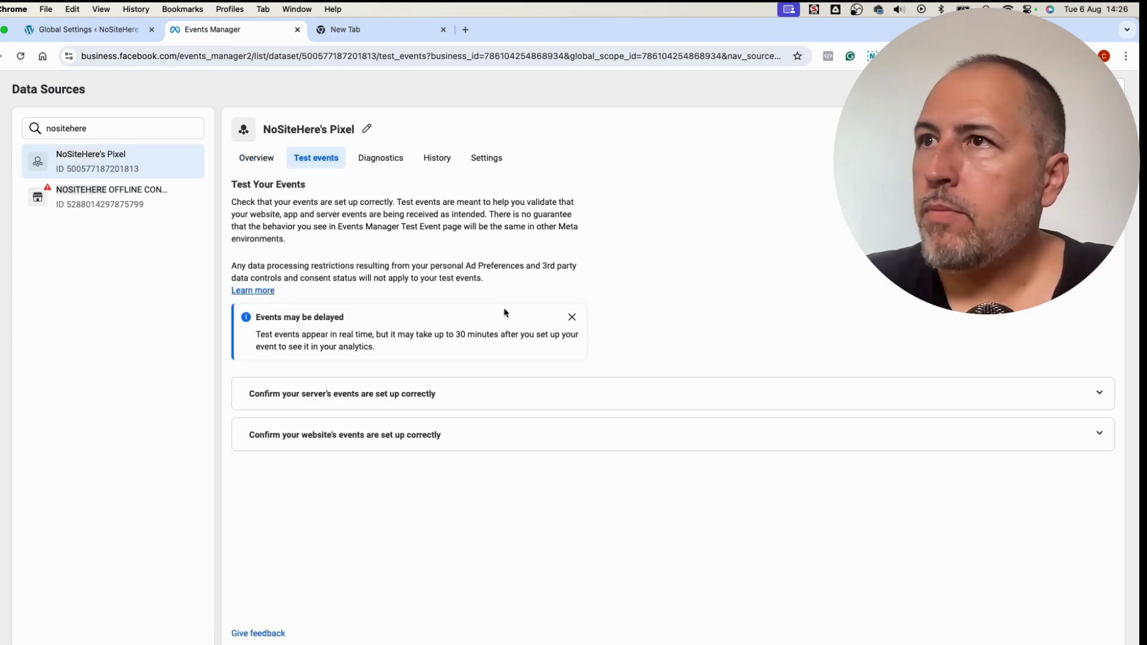
{"action": "left_click", "coordinate": [457, 394]}
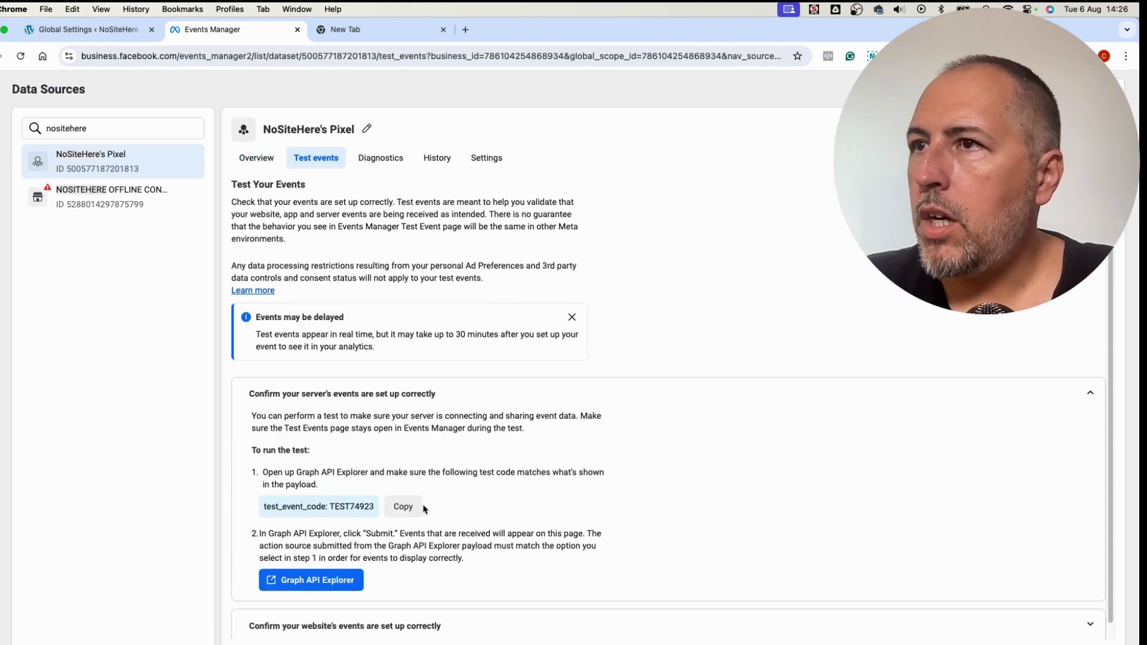
{"action": "left_click", "coordinate": [400, 507]}
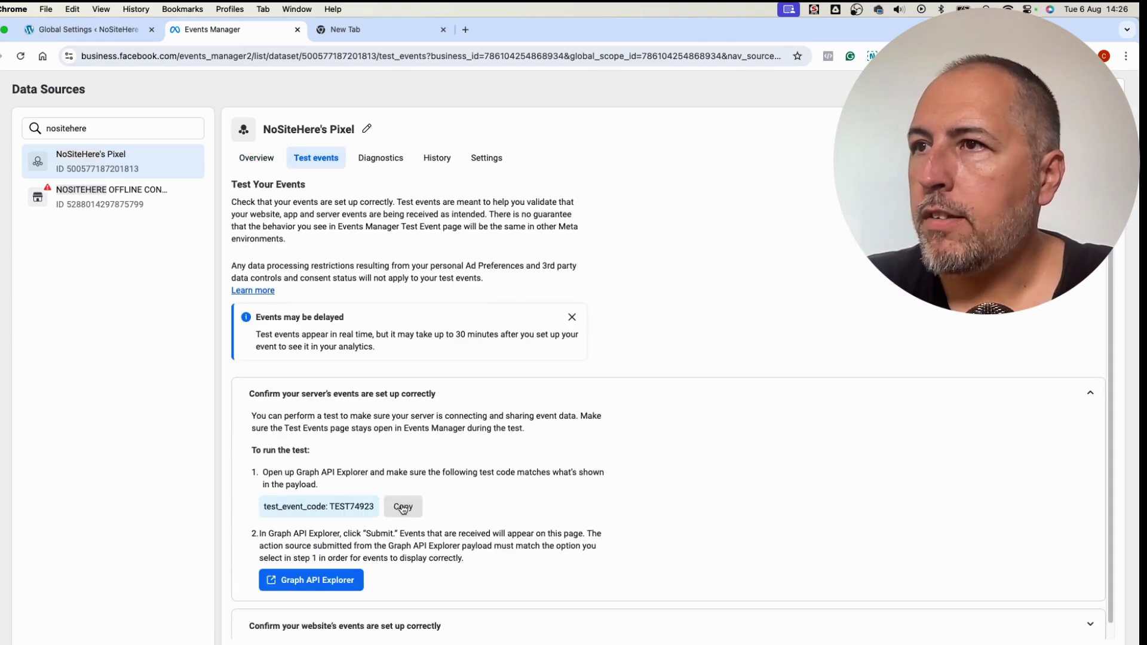
{"action": "left_click", "coordinate": [107, 31]}
Open the PixelYourSite Dashboard in a new tab
{"action": "scroll", "coordinate": [97, 364], "scroll_direction": "up", "scroll_amount": 1}
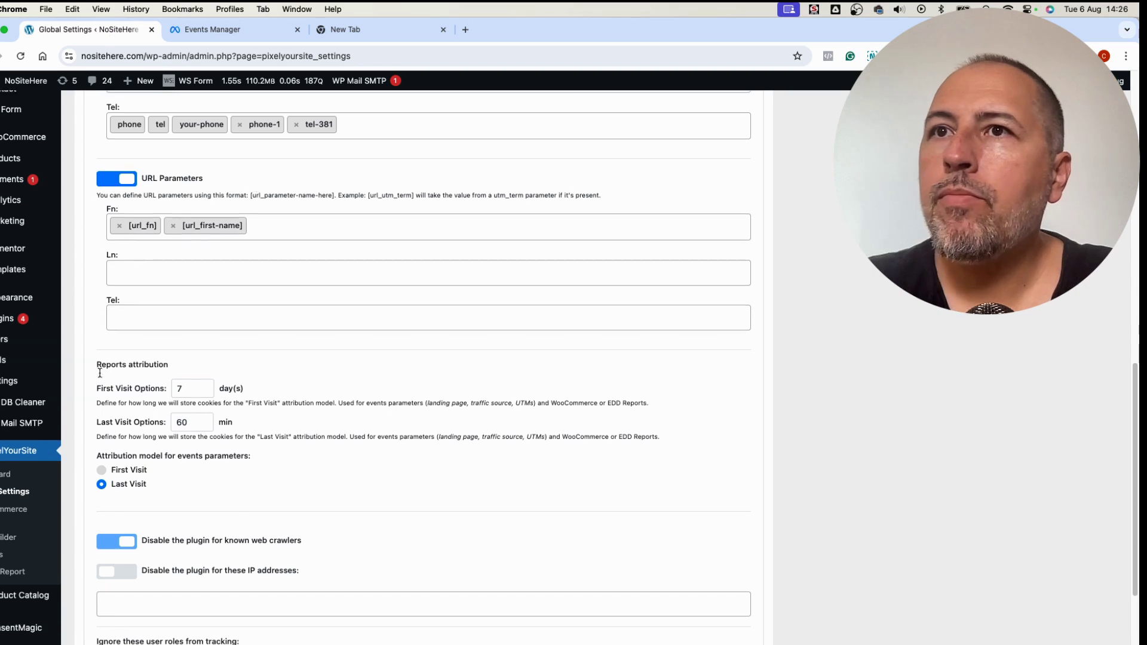
{"action": "right_click", "coordinate": [7, 472]}
{"action": "left_click", "coordinate": [19, 476]}
{"action": "left_click", "coordinate": [224, 34]}
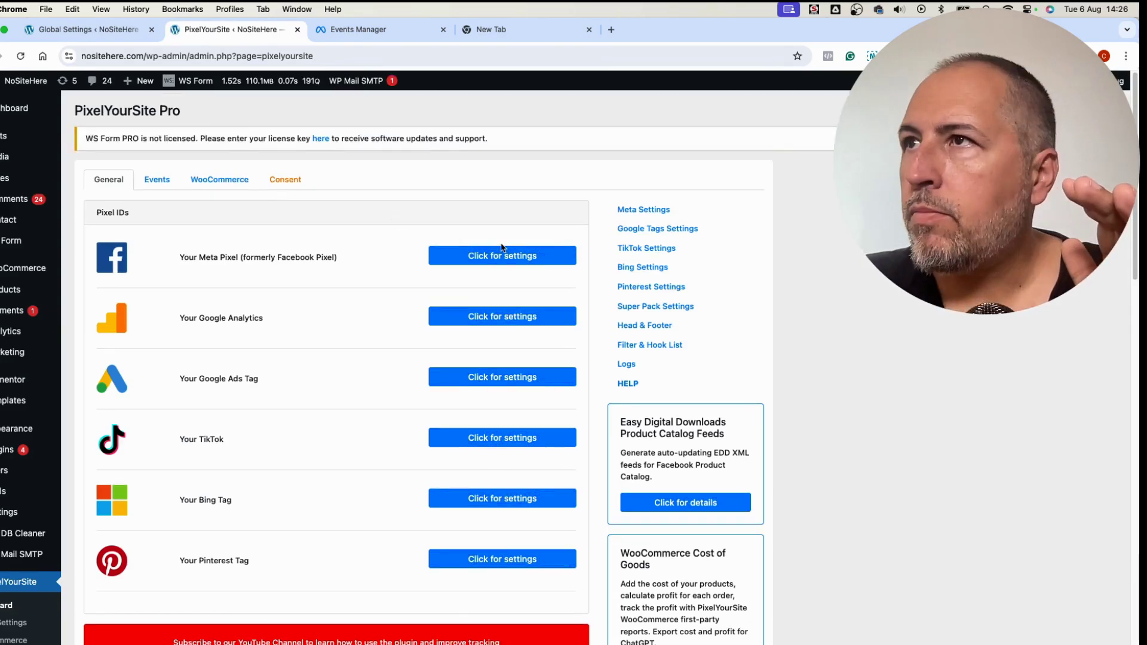
Replace the Meta pixel's test_event_code with TEST74923 and save the settings
{"action": "left_click", "coordinate": [495, 256]}
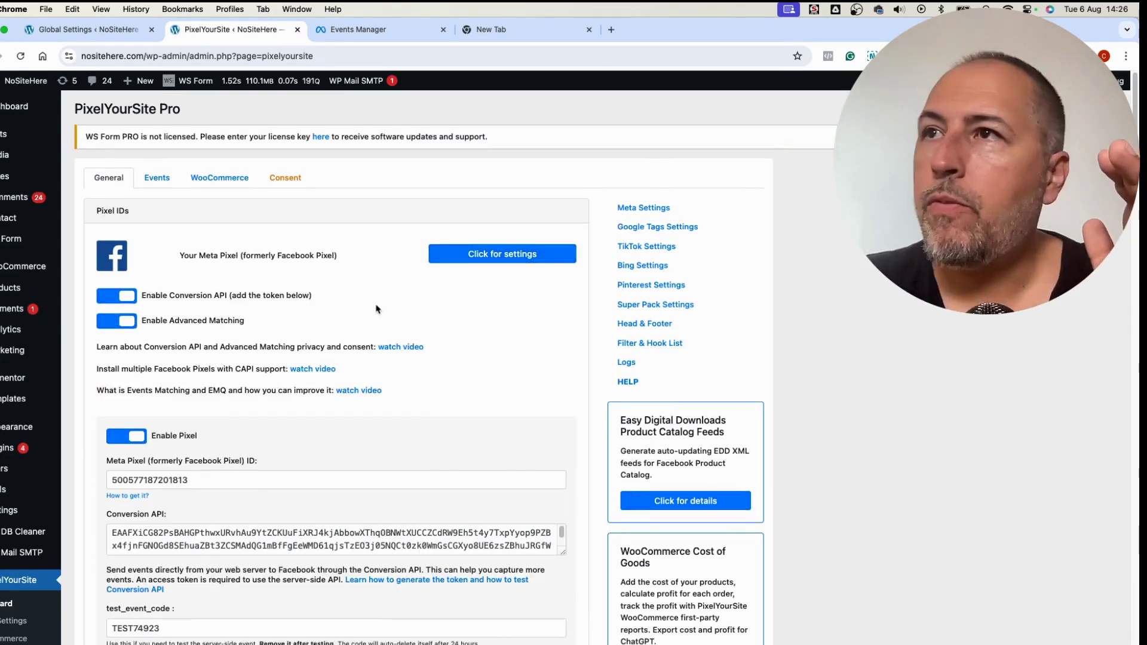
{"action": "scroll", "coordinate": [381, 309], "scroll_direction": "down", "scroll_amount": 3}
{"action": "double_click", "coordinate": [160, 465]}
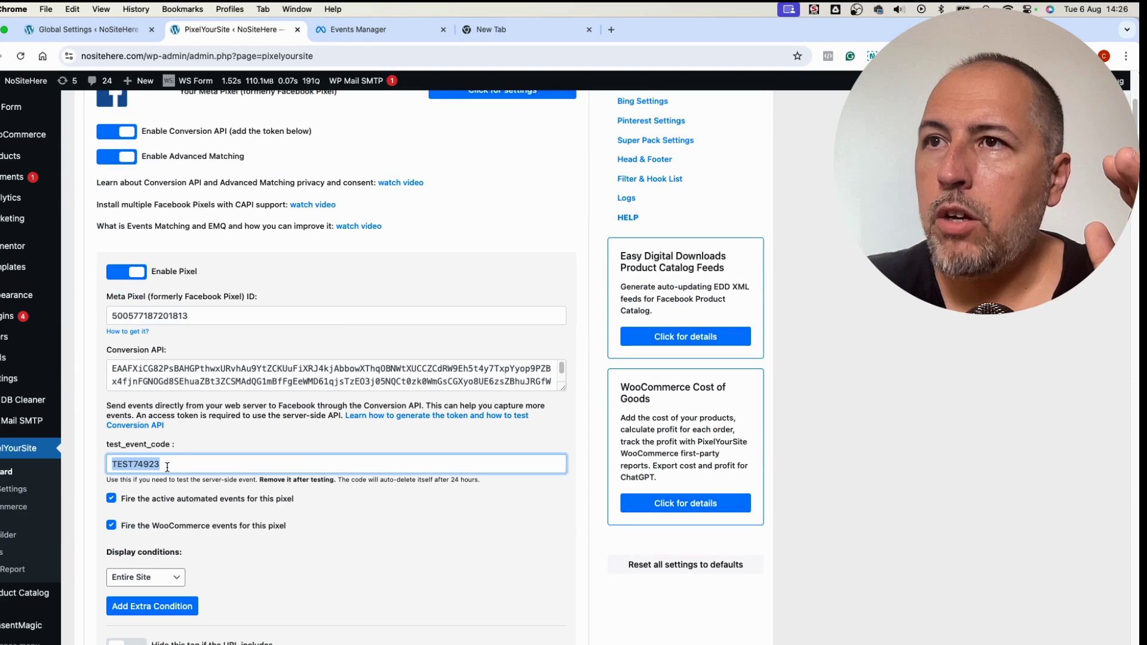
{"action": "right_click", "coordinate": [159, 470]}
{"action": "left_click", "coordinate": [182, 423]}
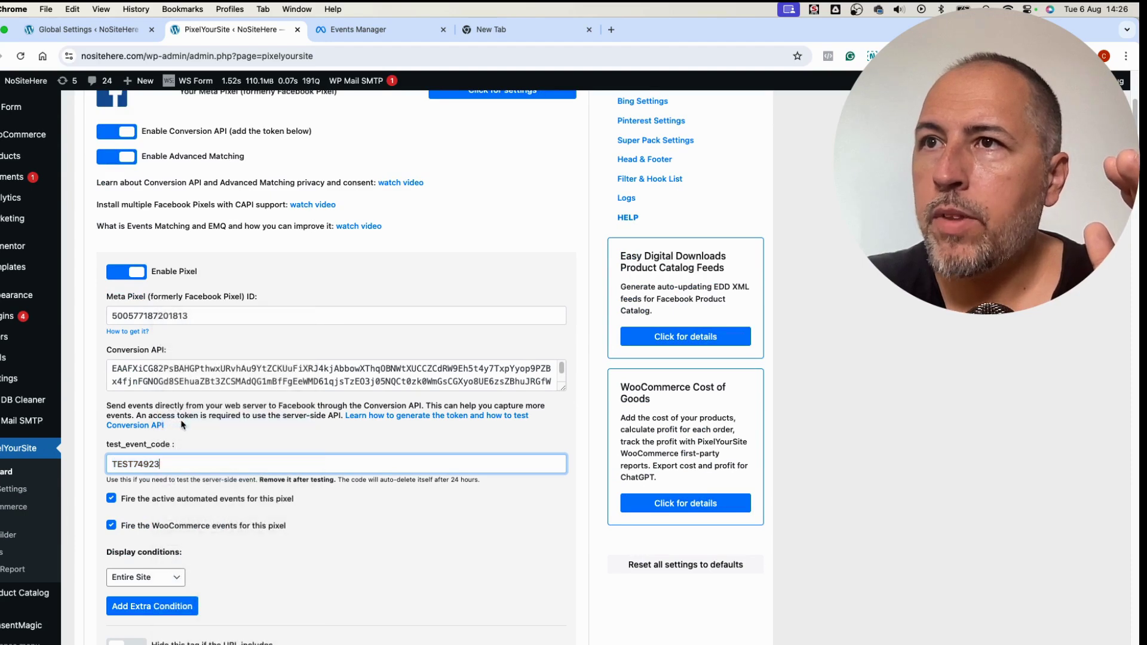
{"action": "scroll", "coordinate": [182, 425], "scroll_direction": "down", "scroll_amount": 5}
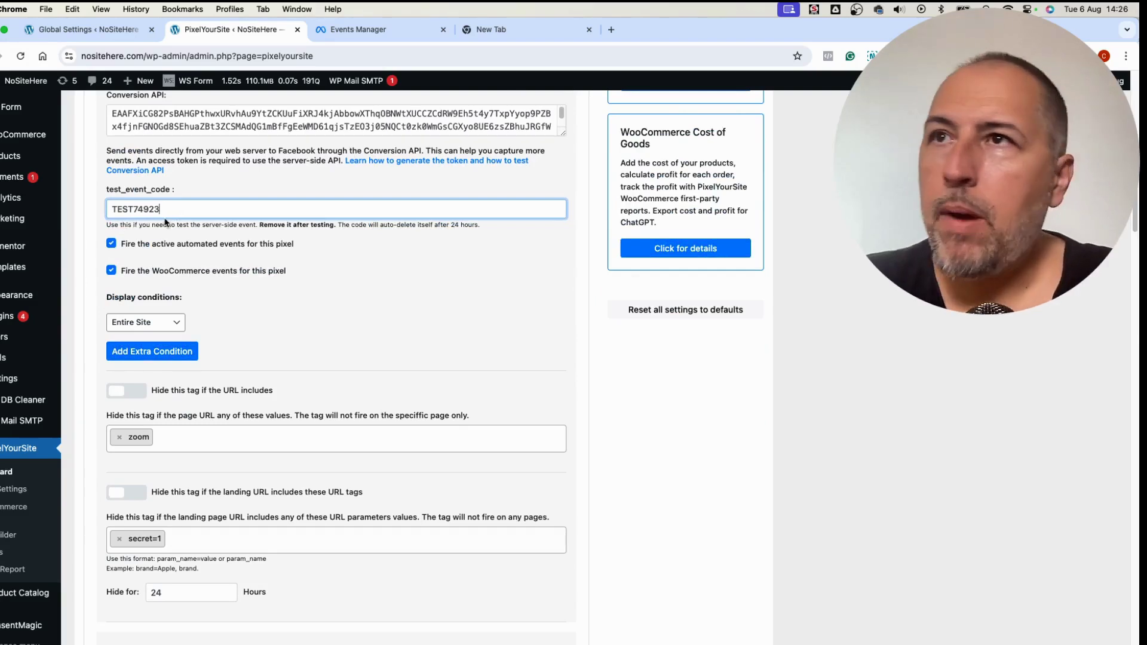
{"action": "scroll", "coordinate": [164, 220], "scroll_direction": "down", "scroll_amount": 20}
{"action": "scroll", "coordinate": [166, 223], "scroll_direction": "down", "scroll_amount": 8}
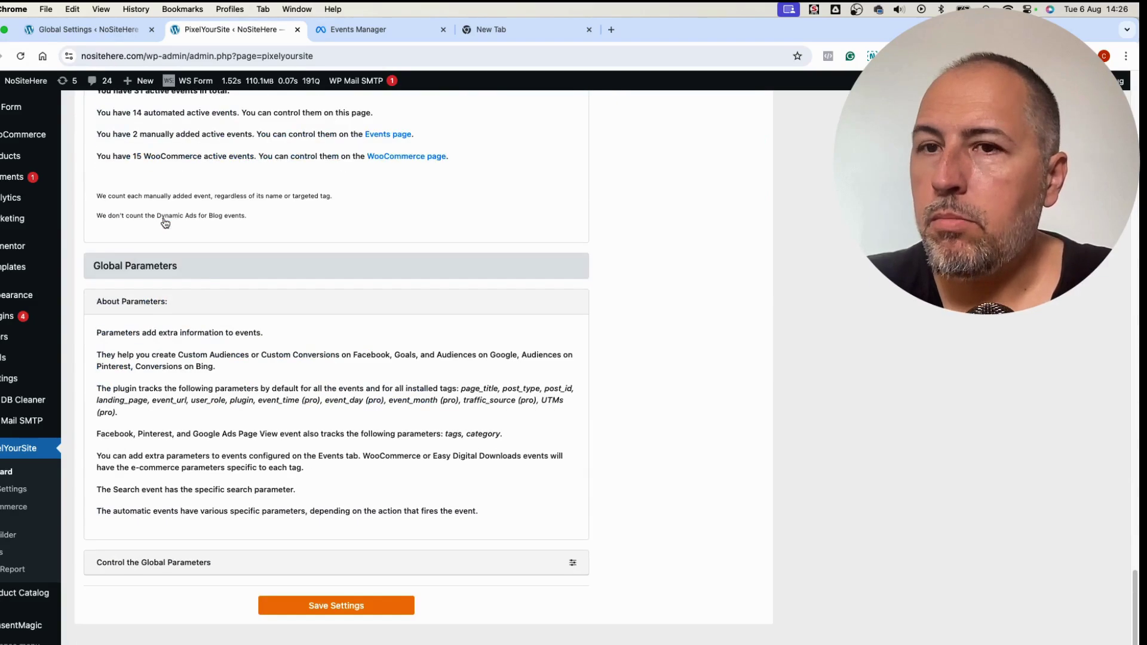
{"action": "left_click", "coordinate": [294, 606]}
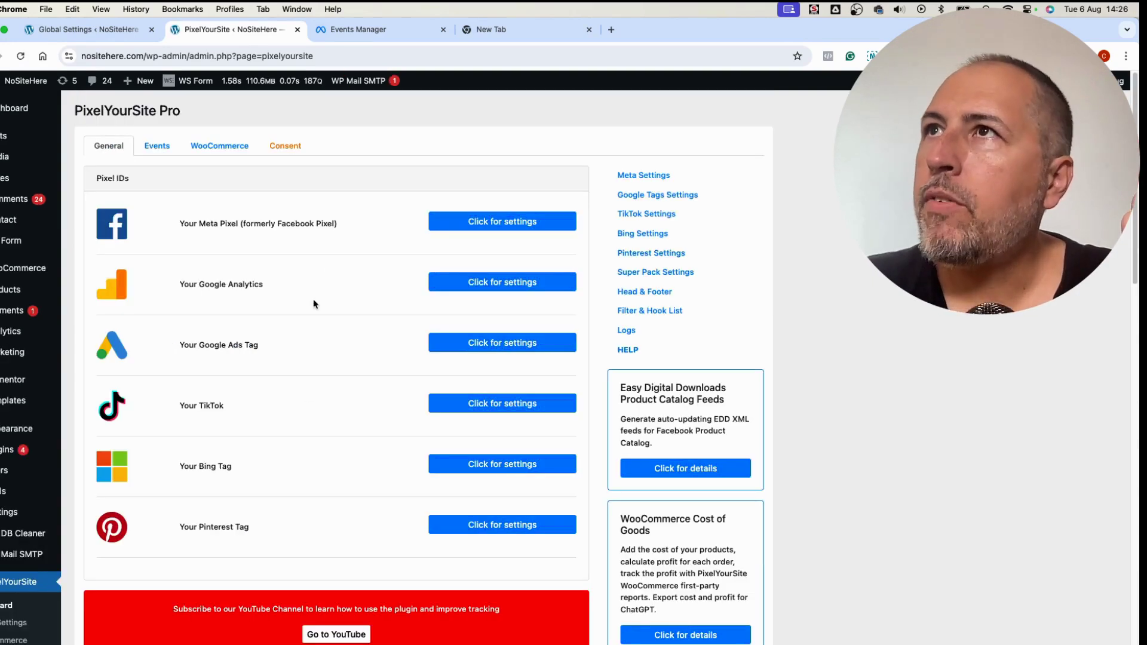
Check the Events Manager test page, then bring up link options for the NoSiteHere admin-bar link
{"action": "left_click", "coordinate": [366, 30]}
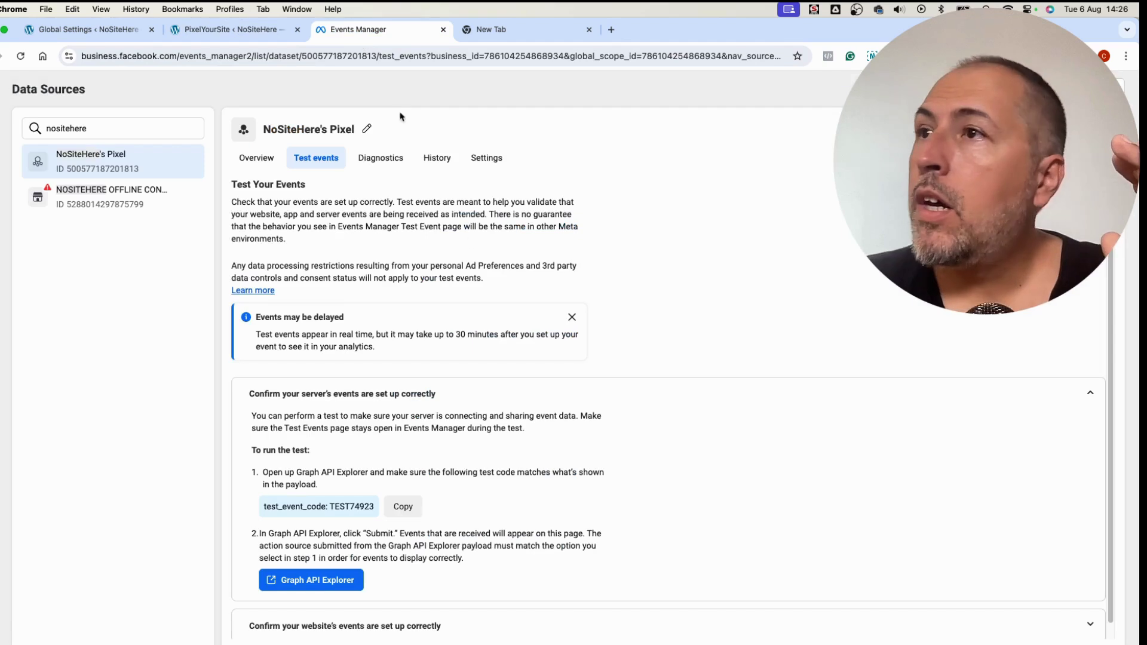
{"action": "left_click", "coordinate": [214, 41]}
{"action": "mouse_move", "coordinate": [26, 88]}
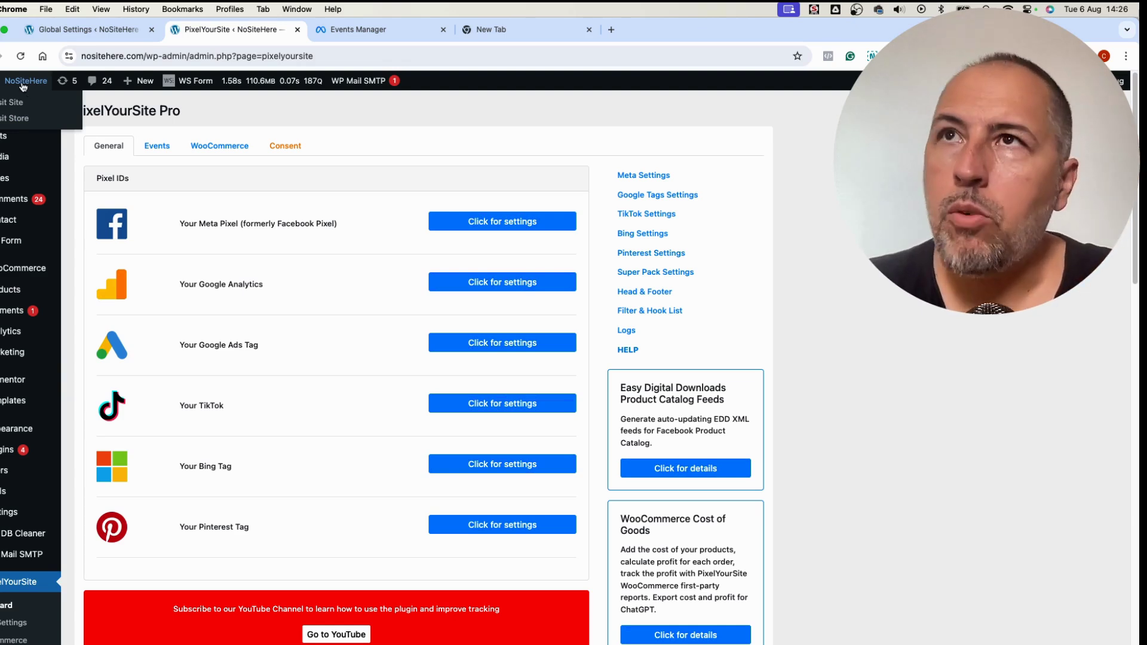
{"action": "right_click", "coordinate": [23, 86]}
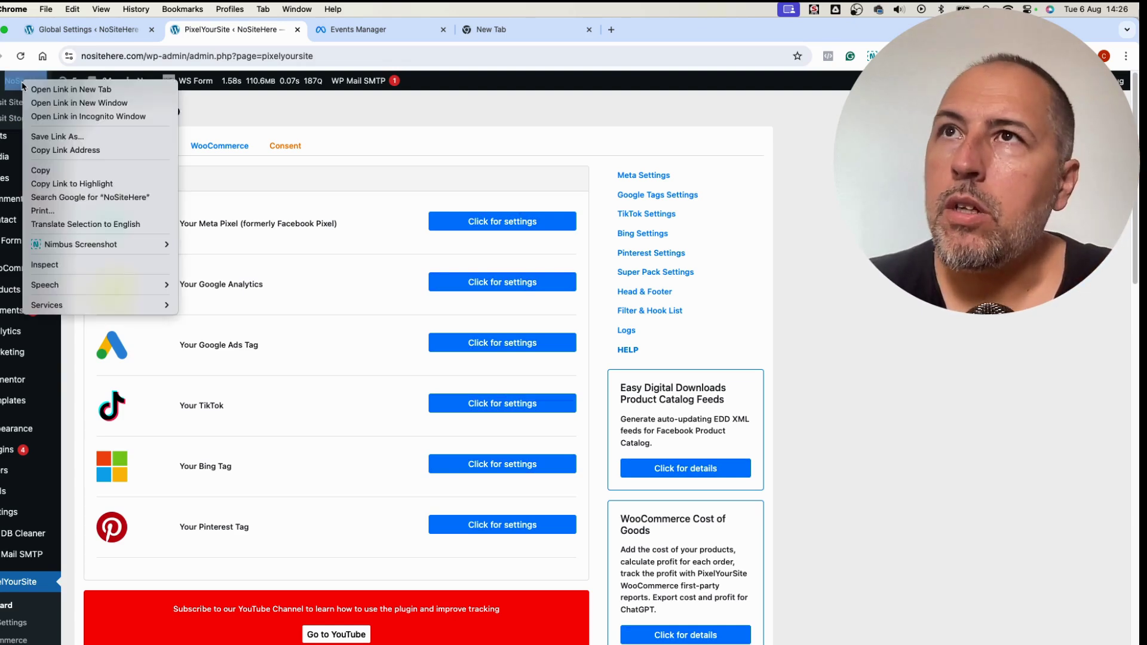
Open NoSiteHere in incognito with a ?first-name= value appended and allow all cookies
{"action": "left_click", "coordinate": [66, 117]}
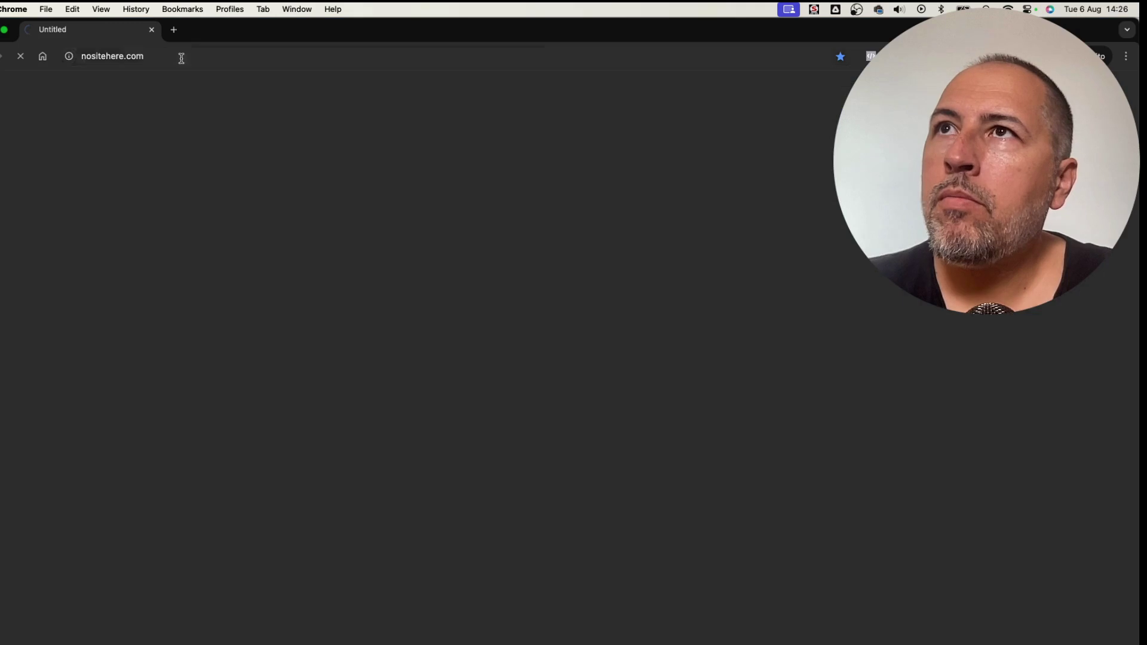
{"action": "left_click", "coordinate": [243, 57]}
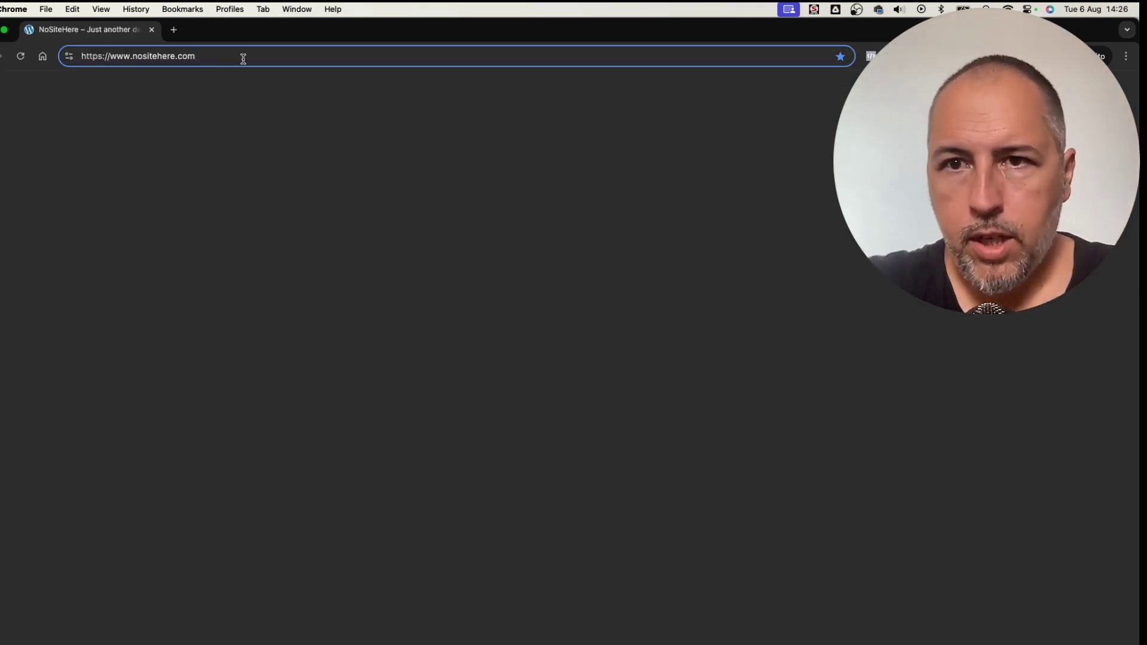
{"action": "type", "text": "?"}
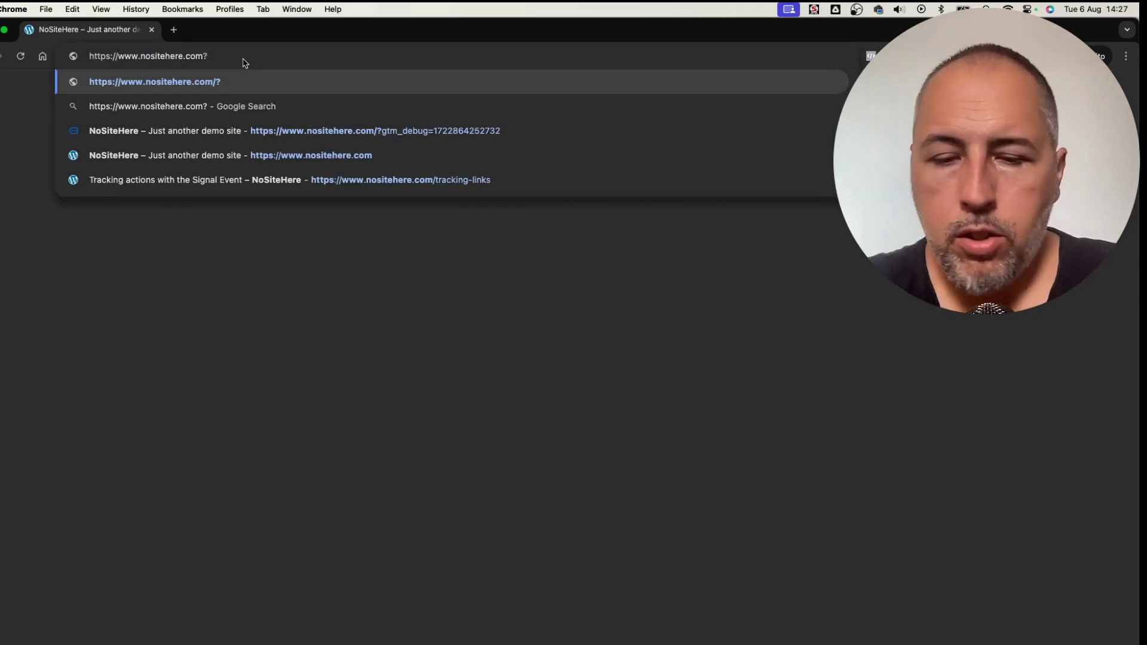
{"action": "type", "text": "na"}
{"action": "key", "text": "BackSpace"}
{"action": "key", "text": "BackSpace"}
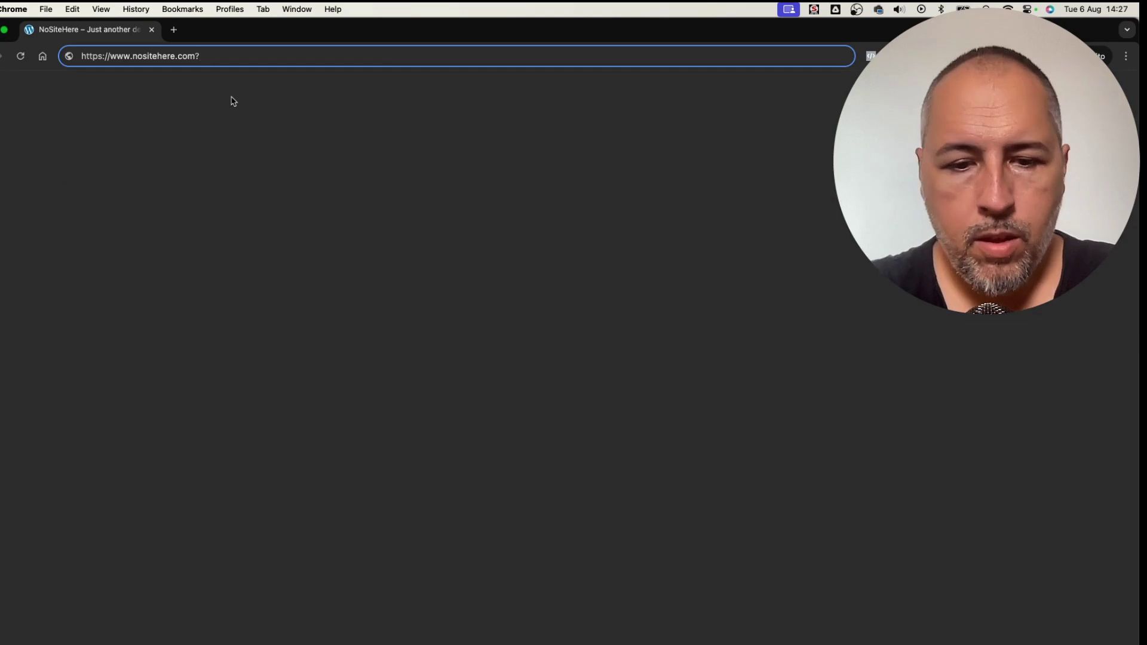
{"action": "type", "text": "fir"}
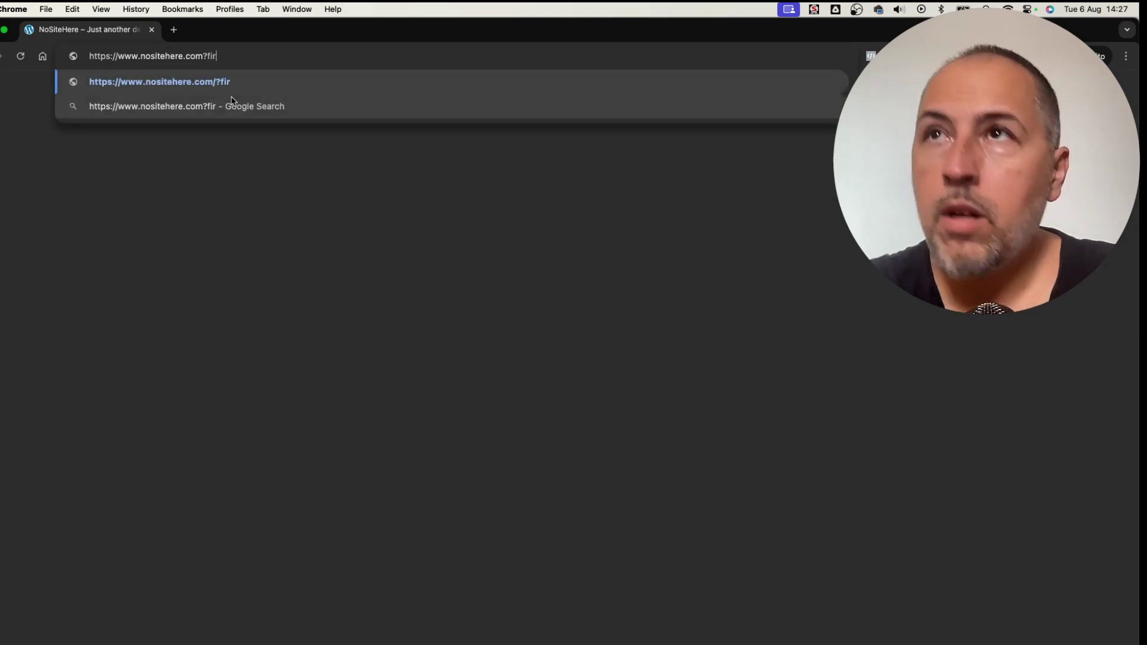
{"action": "type", "text": "s"}
{"action": "type", "text": "t"}
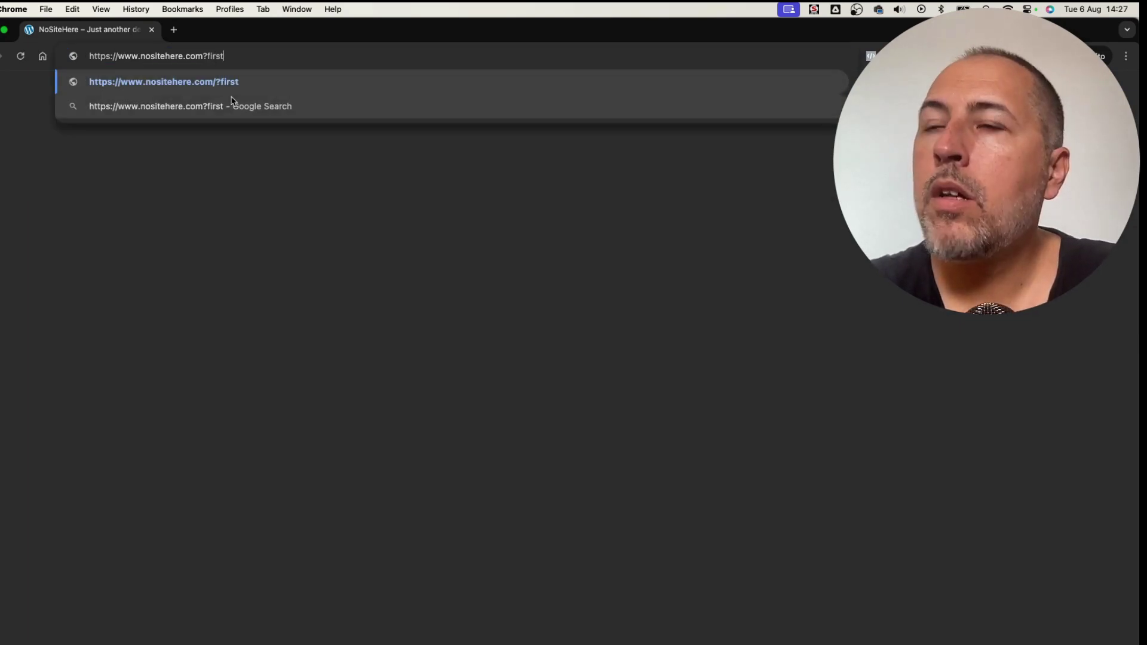
{"action": "type", "text": "-name=mike"}
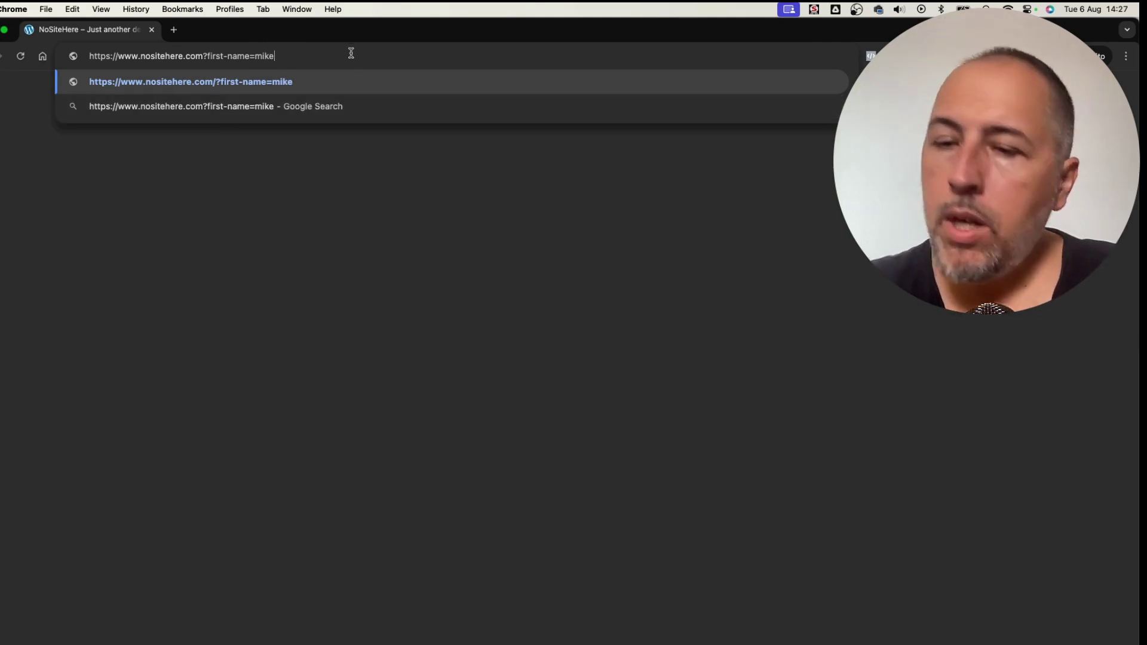
{"action": "key", "text": "Return"}
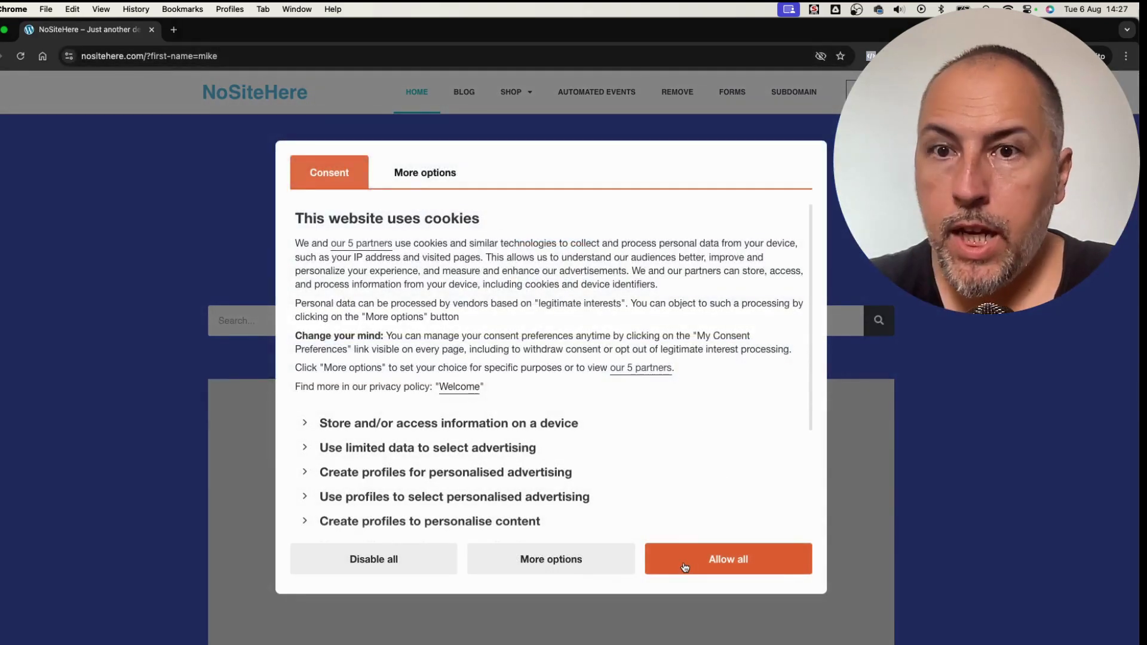
{"action": "left_click", "coordinate": [685, 567]}
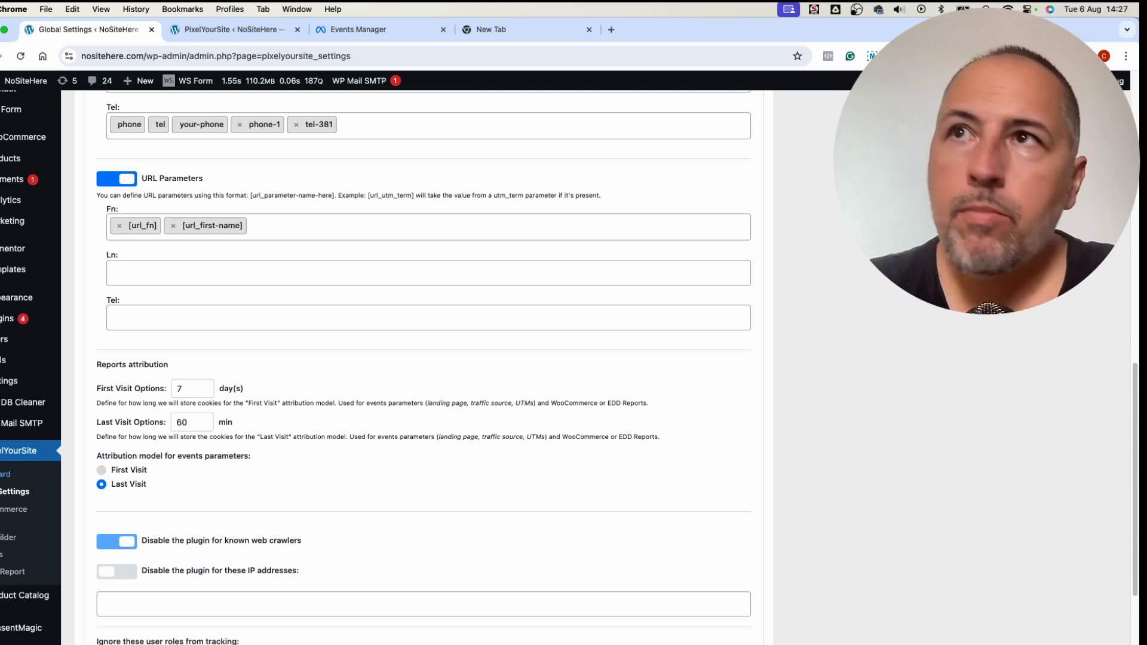
Collapse the server setup instructions in Events Manager to reveal received PageView and TimeOnPage events
{"action": "left_click", "coordinate": [358, 30]}
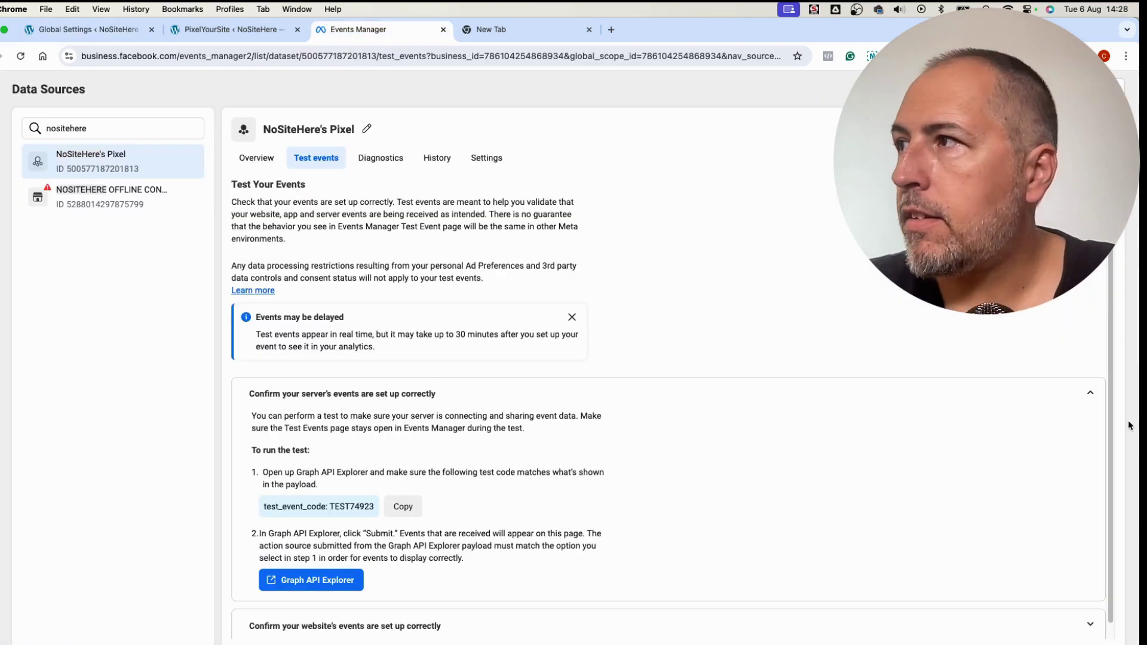
{"action": "left_click", "coordinate": [1089, 392]}
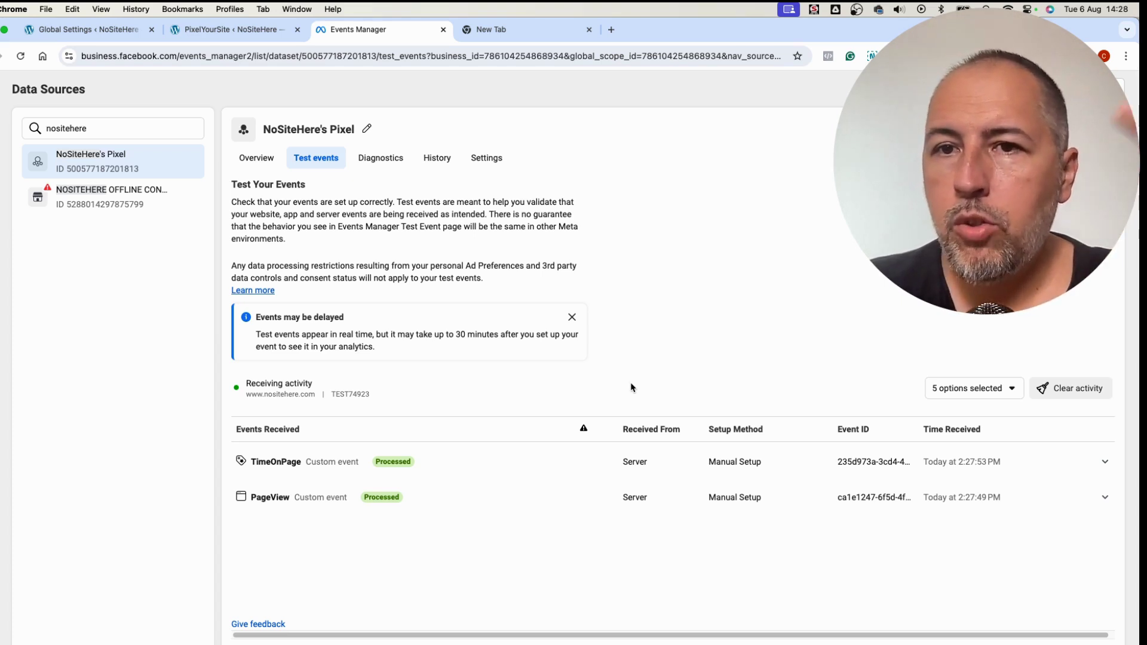
Expand the PageView event and highlight First name among its User Data Keys
{"action": "left_click", "coordinate": [521, 504]}
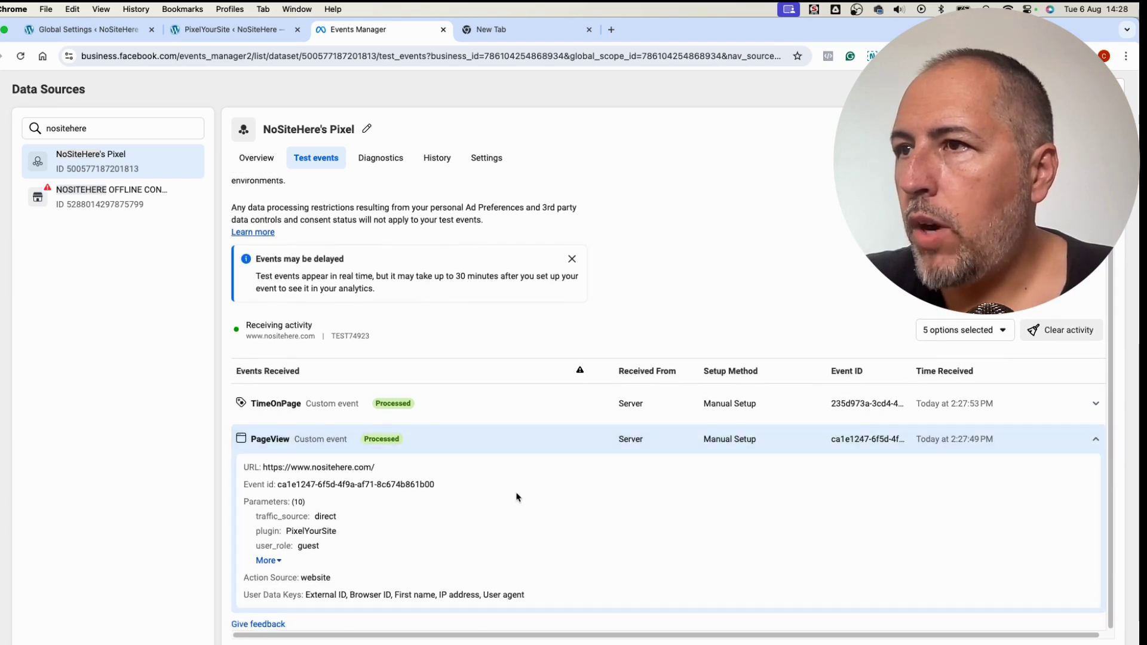
{"action": "left_click_drag", "start_coordinate": [395, 595], "coordinate": [435, 596]}
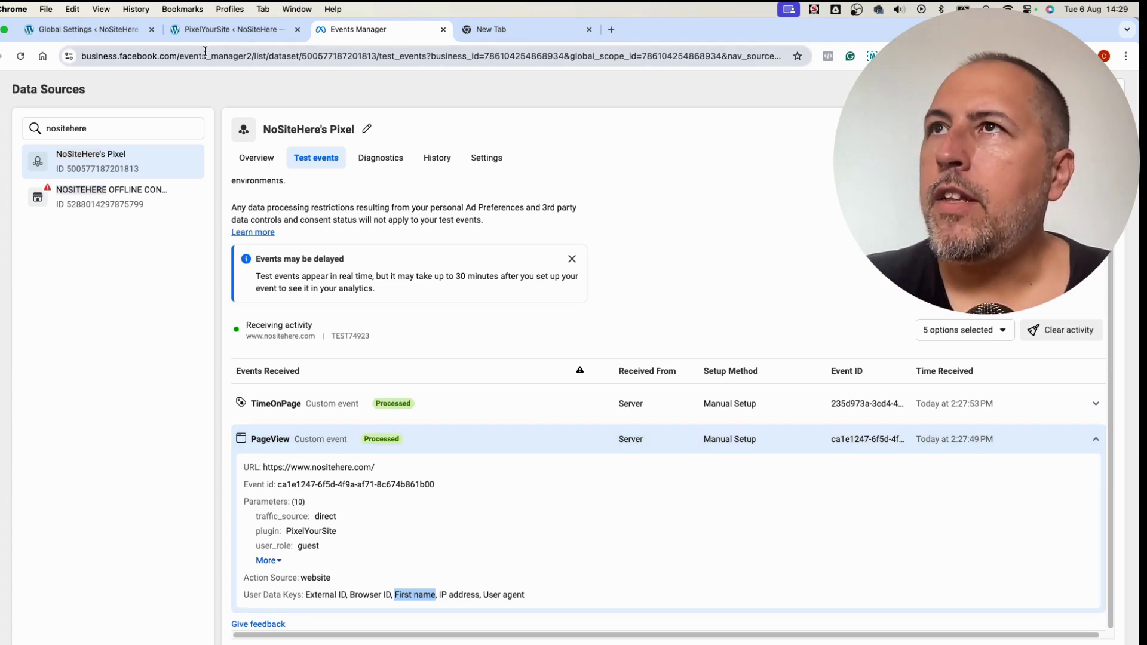
{"action": "left_click", "coordinate": [220, 33]}
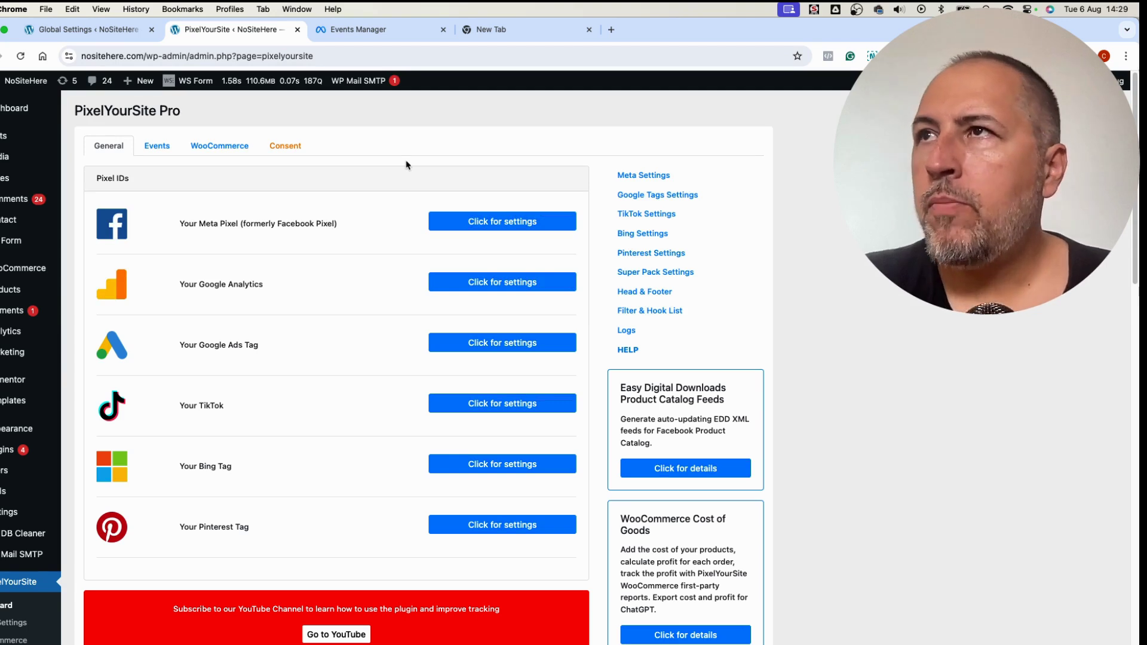
Return to PixelYourSite Global Settings and check [url_fn] and [url_first-name] as first-name URL parameters
{"action": "left_click", "coordinate": [84, 32]}
{"action": "left_click", "coordinate": [370, 219]}
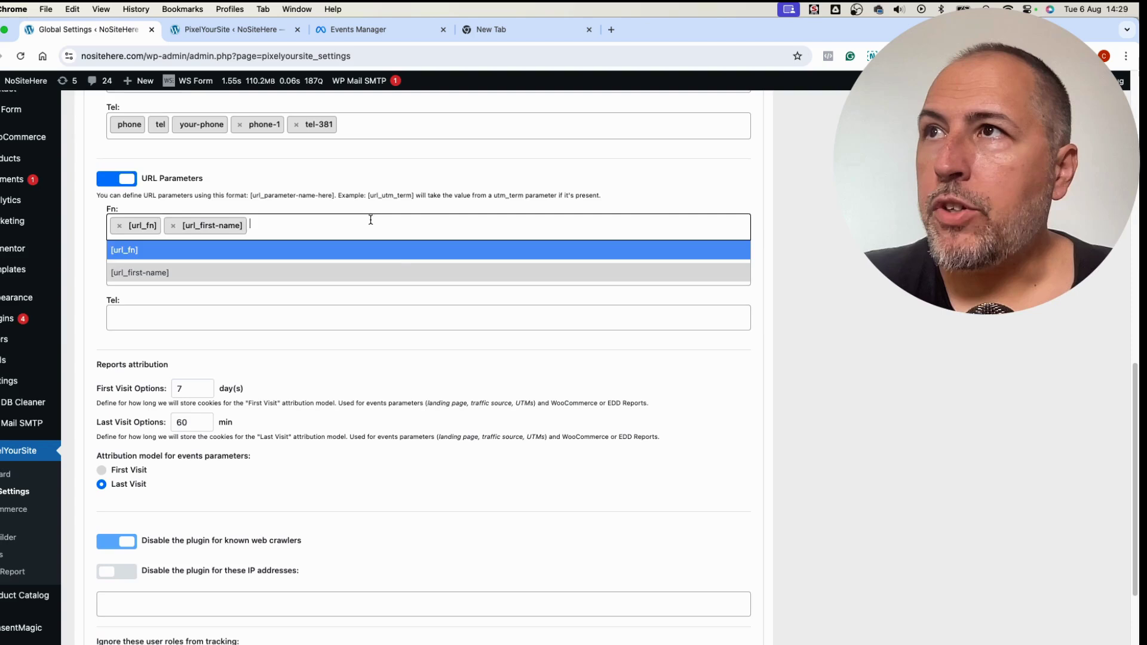
{"action": "left_click", "coordinate": [370, 194]}
{"action": "scroll", "coordinate": [370, 195], "scroll_direction": "up", "scroll_amount": 5}
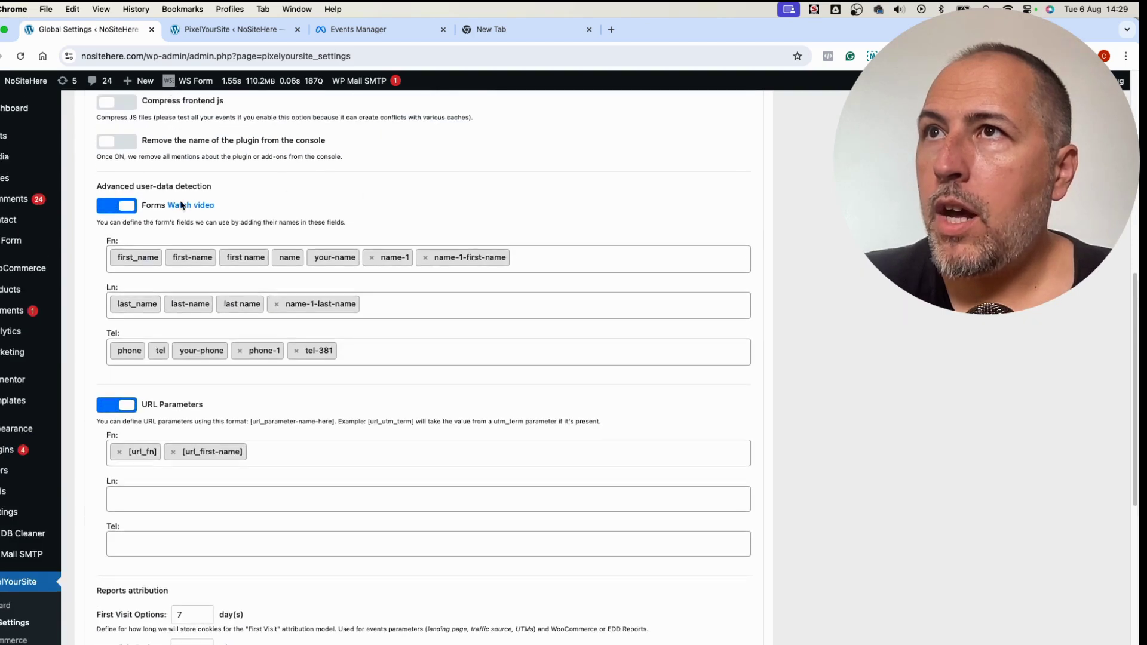